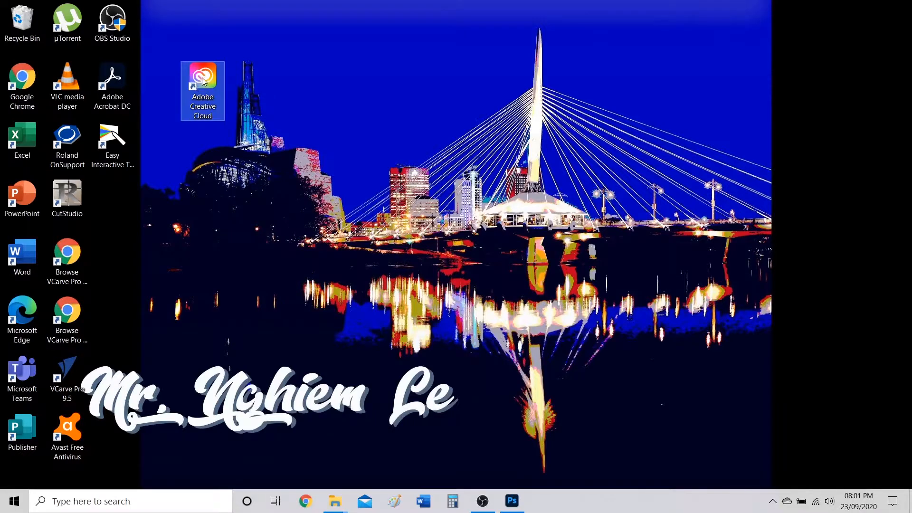
Pin Creative Cloud to the taskbar and launch Photoshop from the Creative Cloud window.
right_click(202, 79)
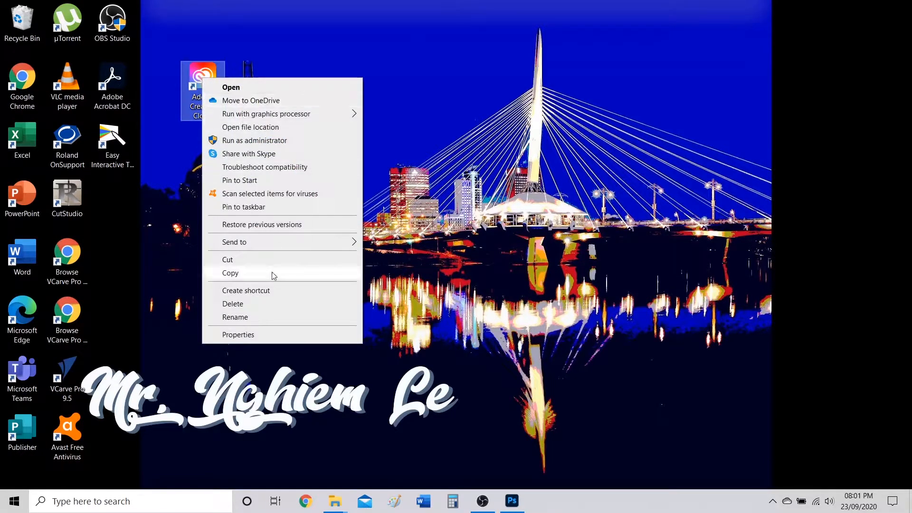
click(259, 208)
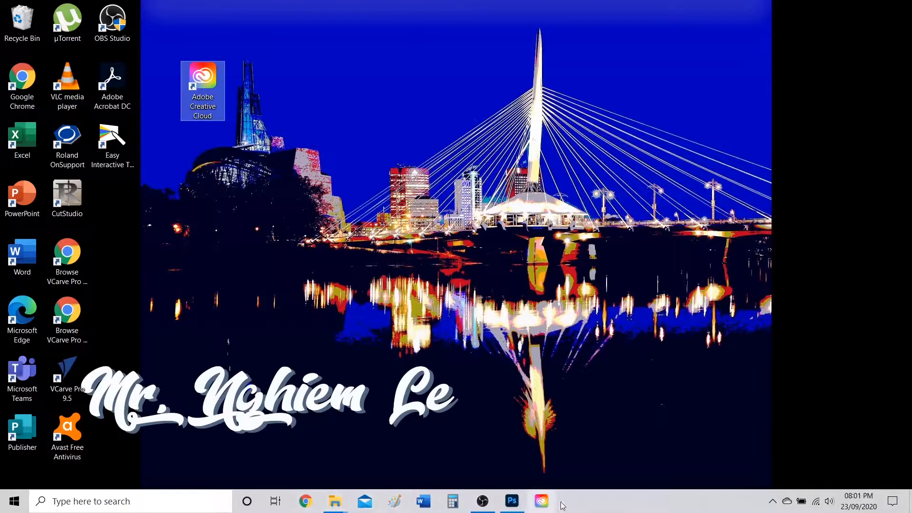
drag(209, 104, 118, 219)
click(545, 507)
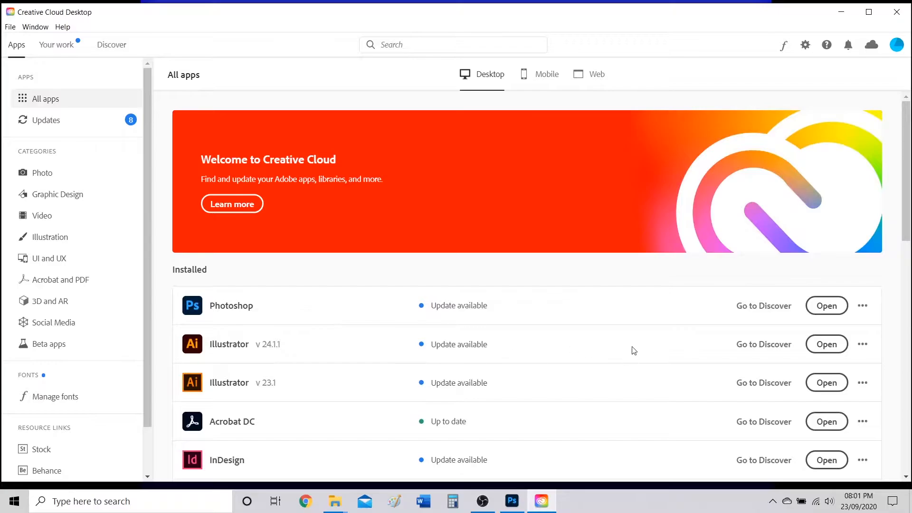
click(835, 312)
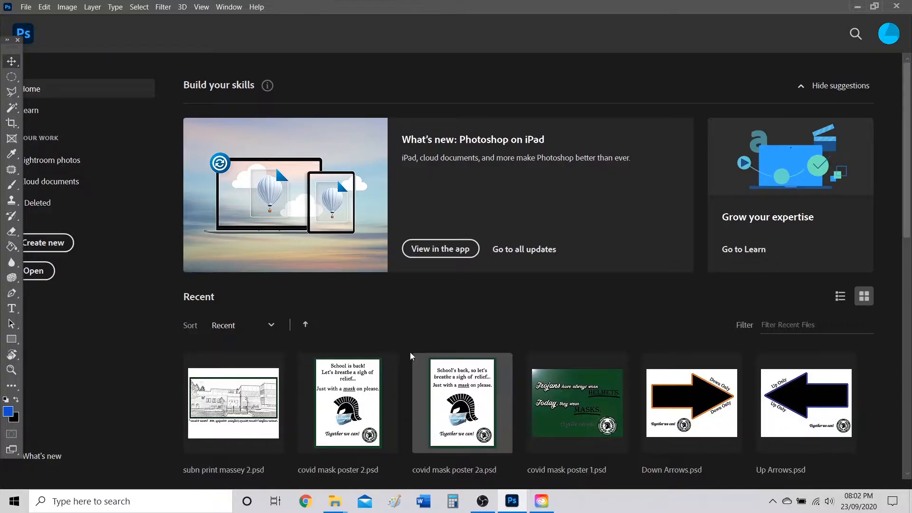
Scroll through the Home screen's recent files, then bring up the File menu.
scroll(580, 348, down, 3)
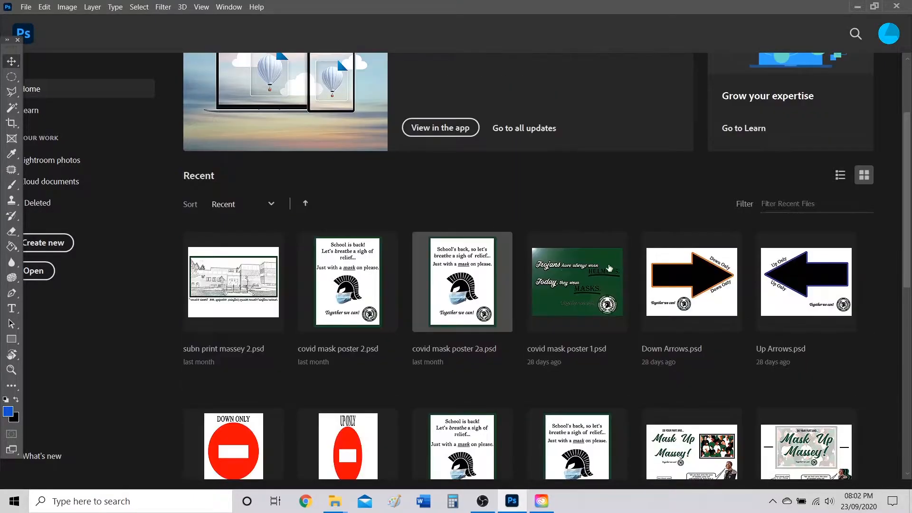
scroll(406, 277, up, 3)
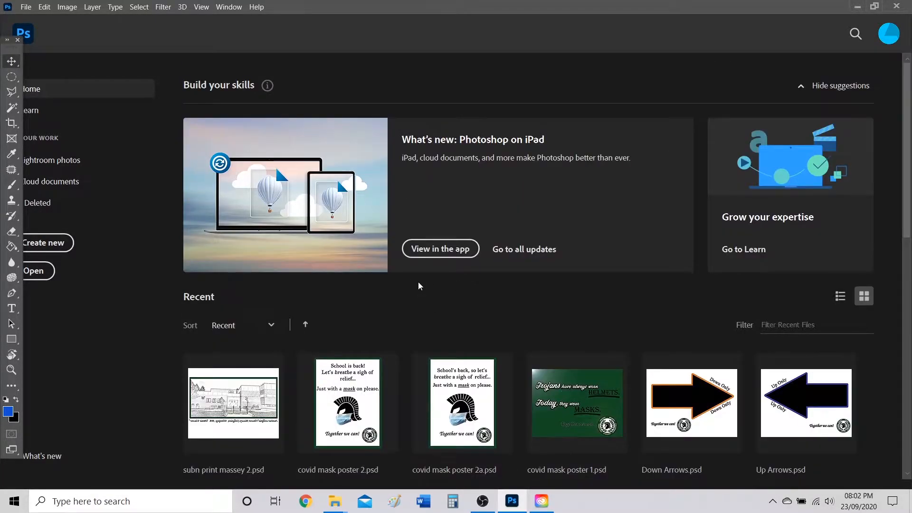
click(24, 7)
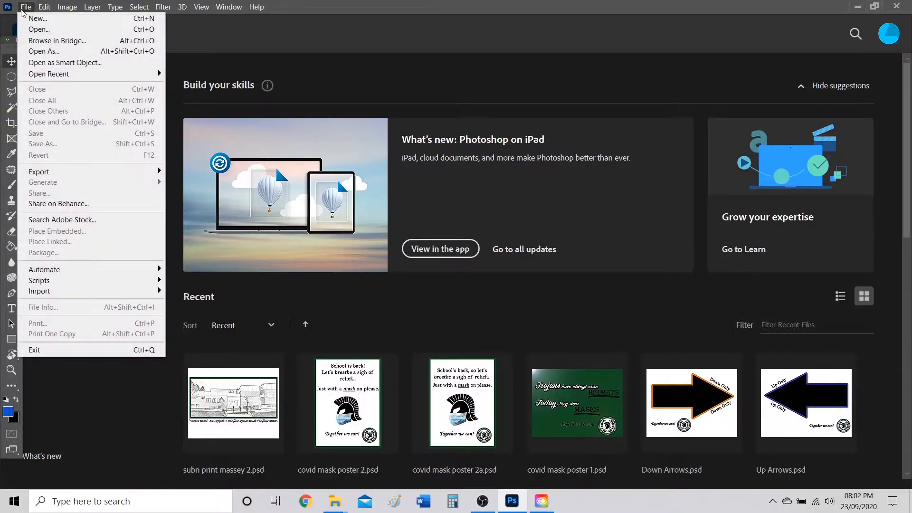
Start a new document named Example, 11 x 8.5 inches in landscape orientation.
click(43, 21)
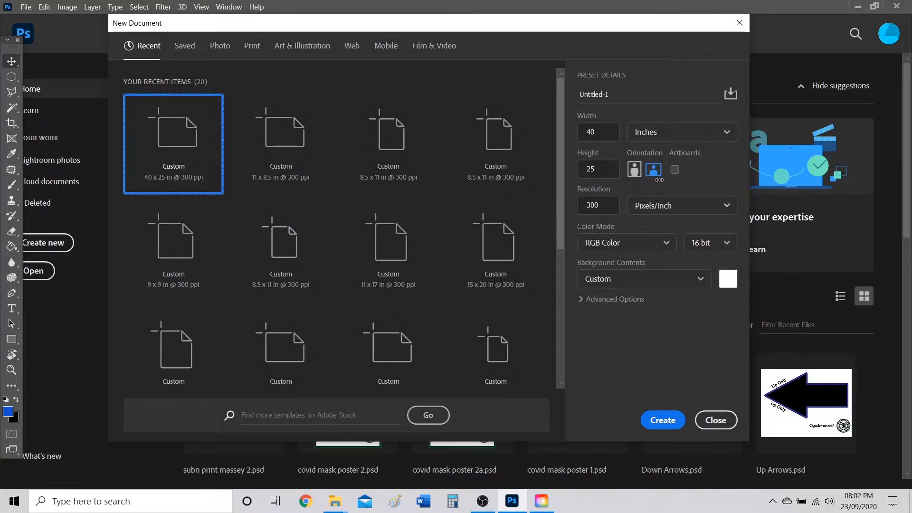
click(630, 99)
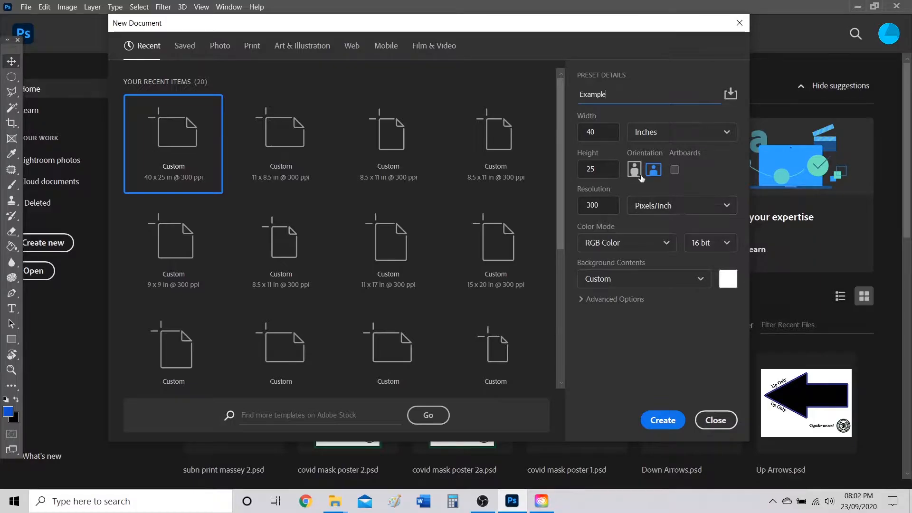
click(692, 133)
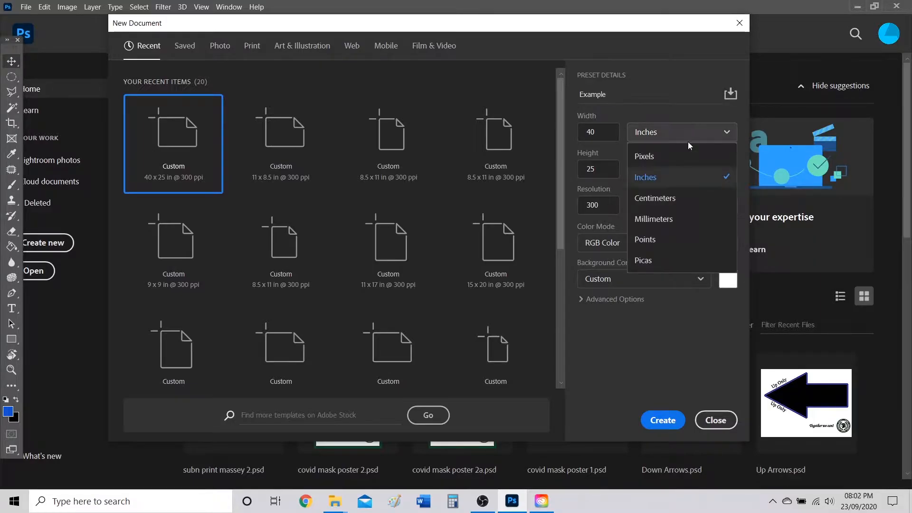
click(658, 182)
click(608, 133)
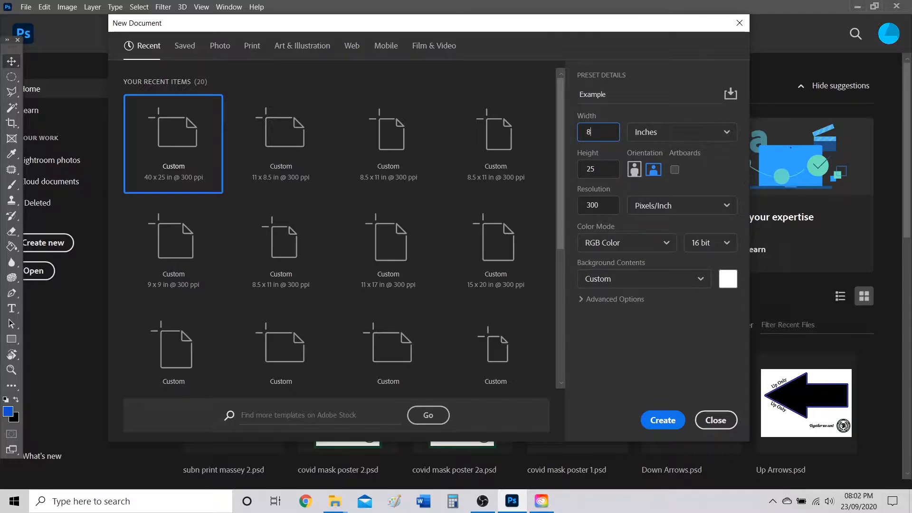
key(Tab)
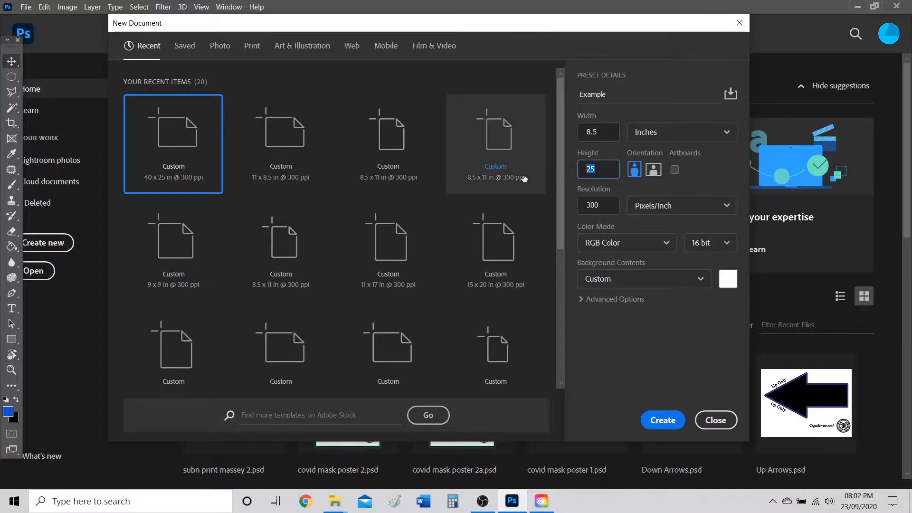
text(11)
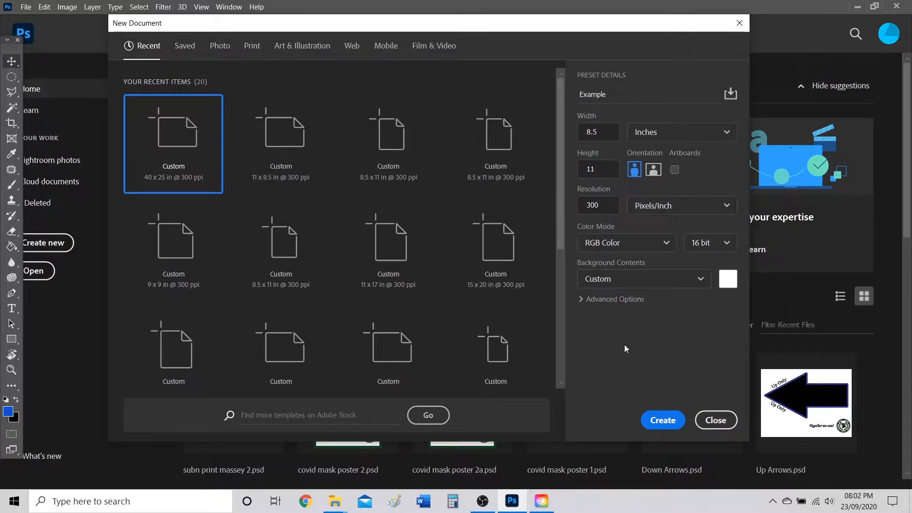
click(653, 173)
click(638, 173)
click(649, 172)
click(638, 172)
click(652, 173)
Keep 300 Pixels/Inch and 16 bit RGB, then create the Example document.
click(670, 209)
click(671, 232)
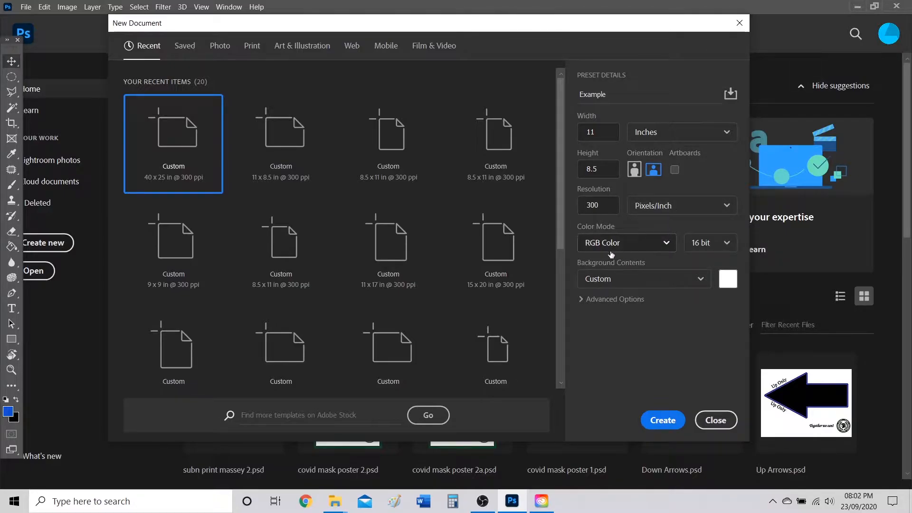
click(720, 244)
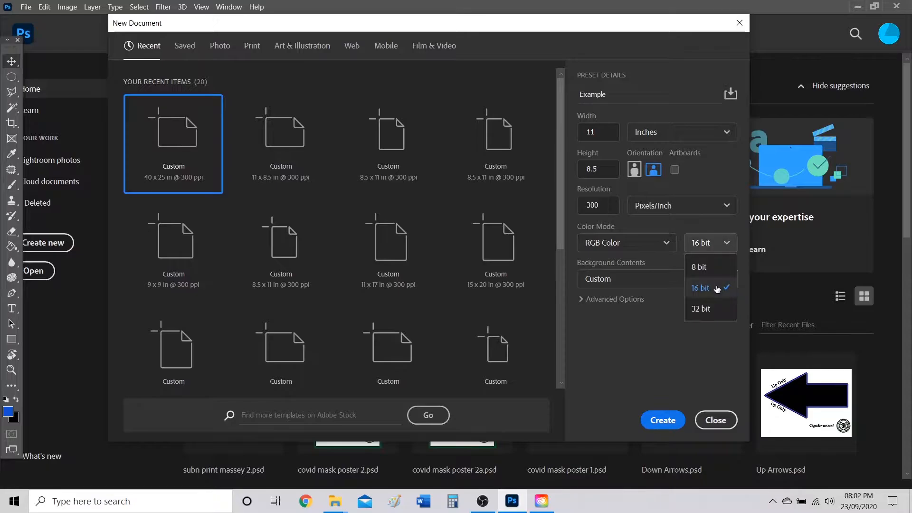
click(707, 268)
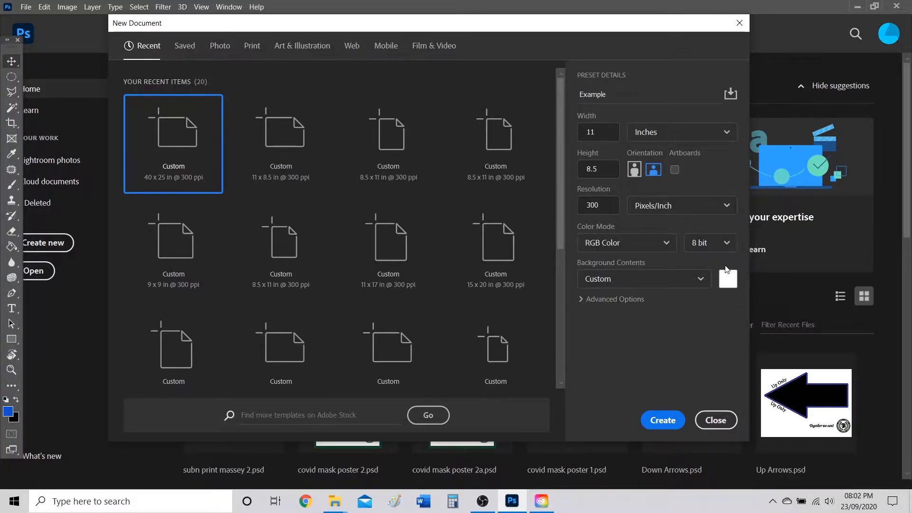
click(730, 245)
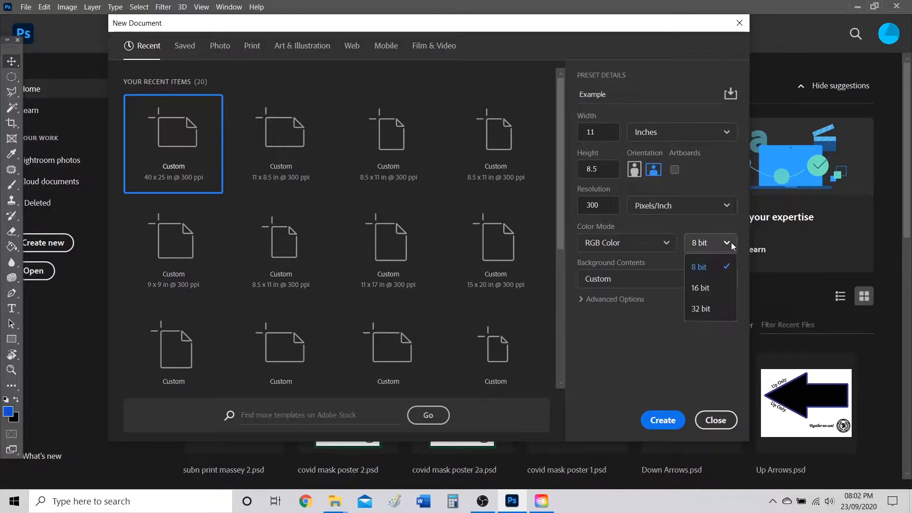
click(706, 290)
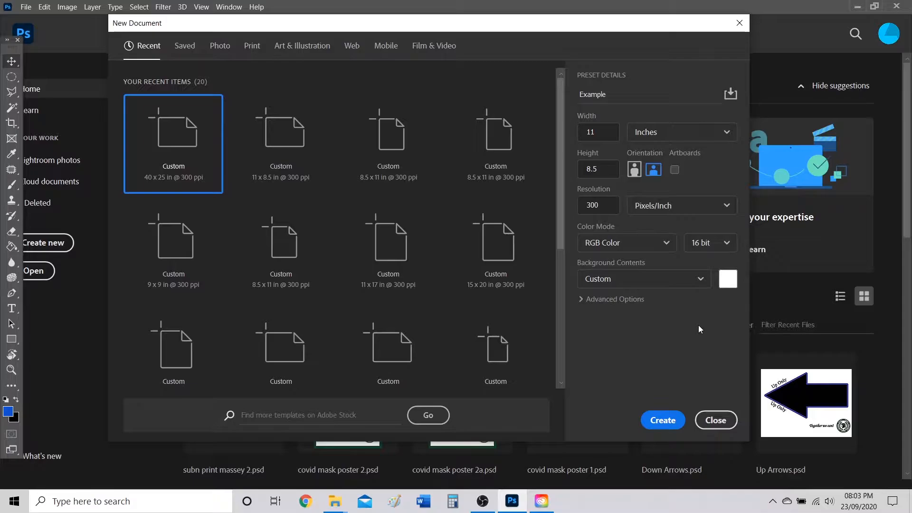
click(613, 299)
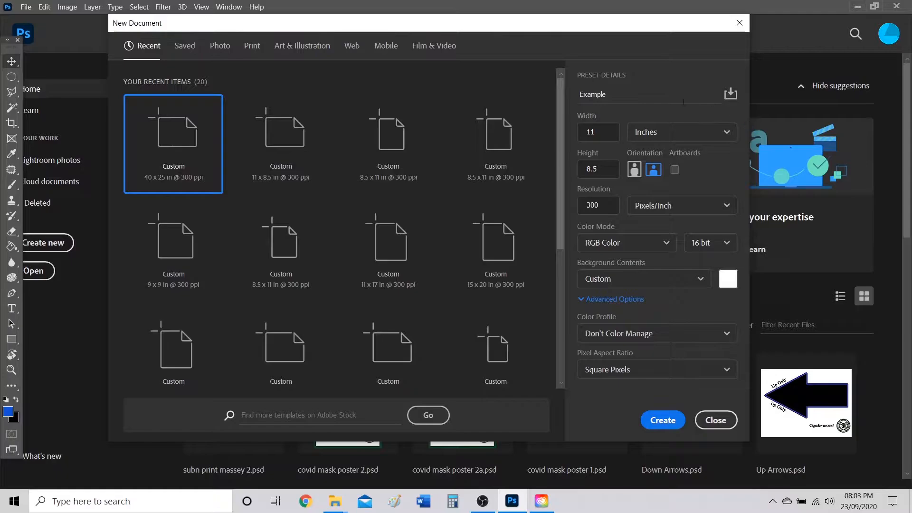
click(671, 418)
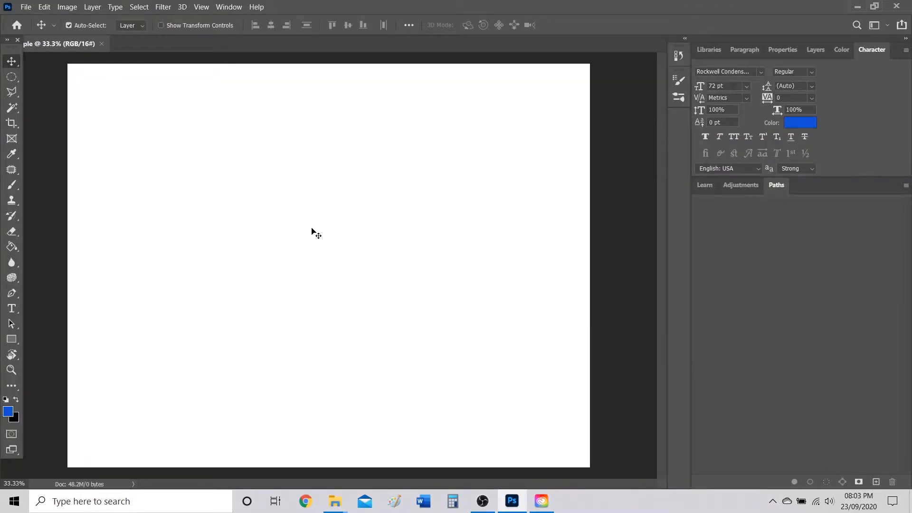
Zoom out and turn on View > Show > Grid over the blank Example canvas.
scroll(312, 230, down, 3)
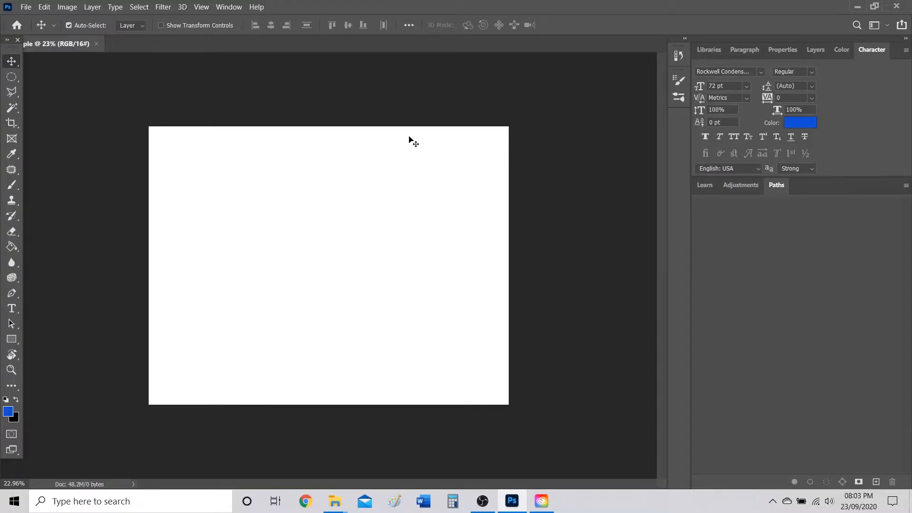
click(201, 8)
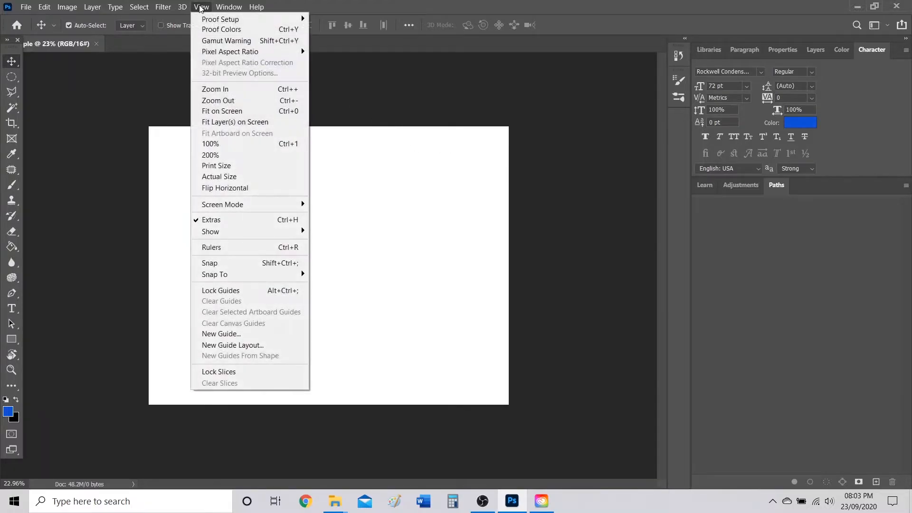
mouse_move(279, 231)
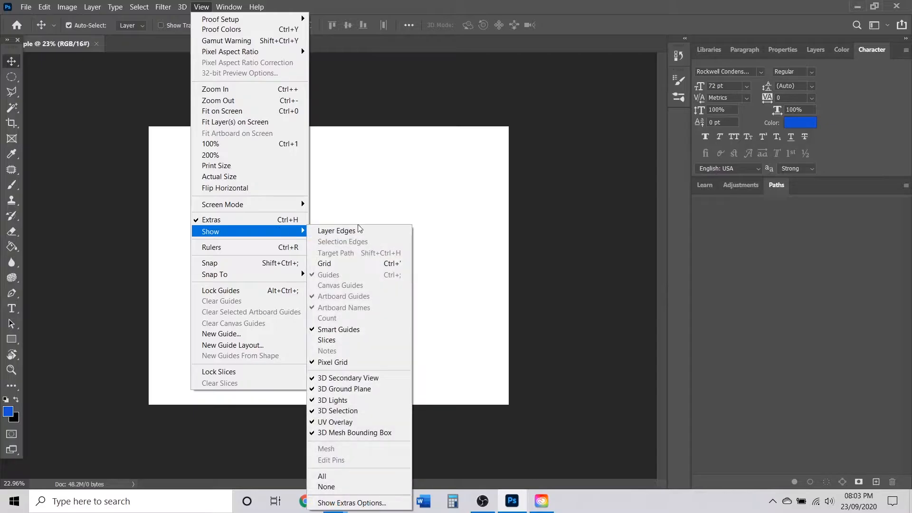
click(355, 266)
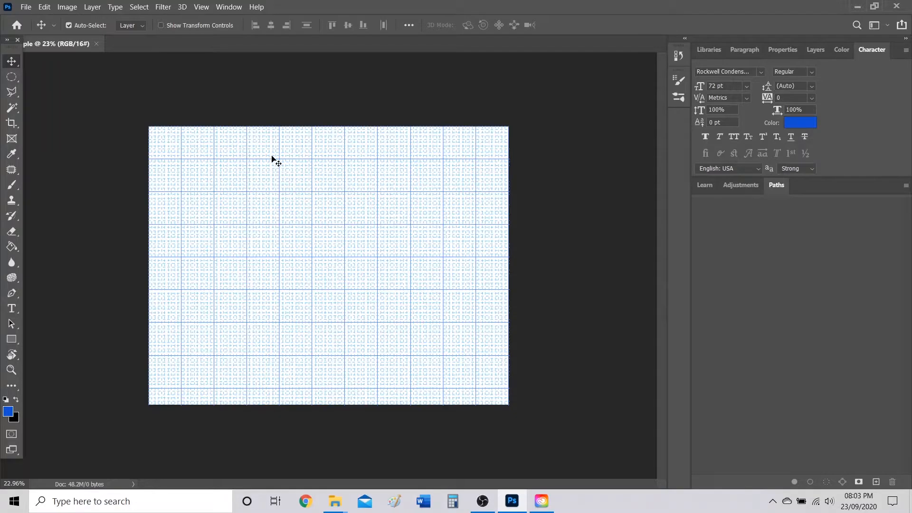
click(44, 7)
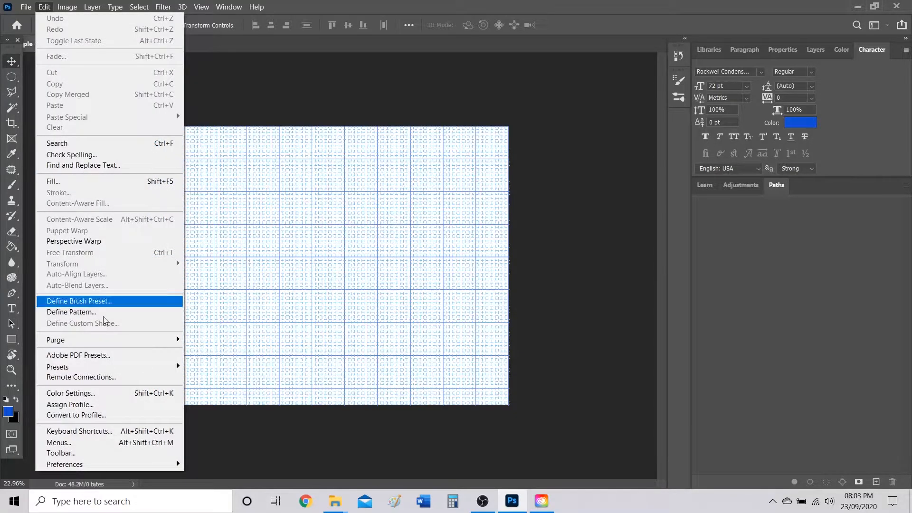
In Guides, Grid & Slices preferences, set gridlines every 100 Percent with 3 subdivisions.
mouse_move(108, 462)
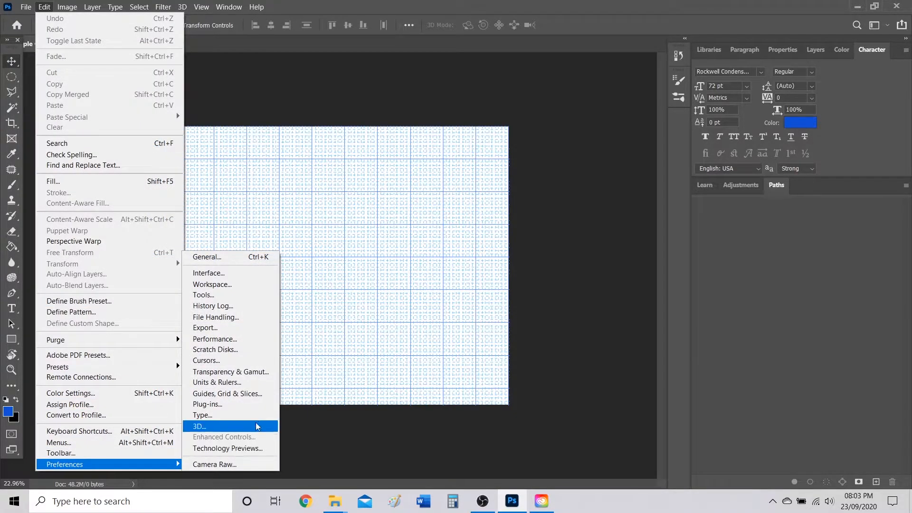
click(253, 396)
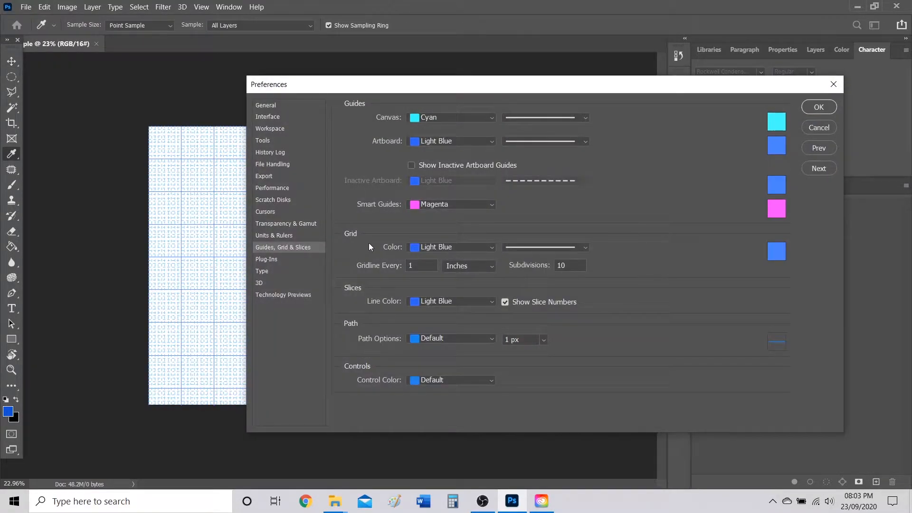
click(457, 266)
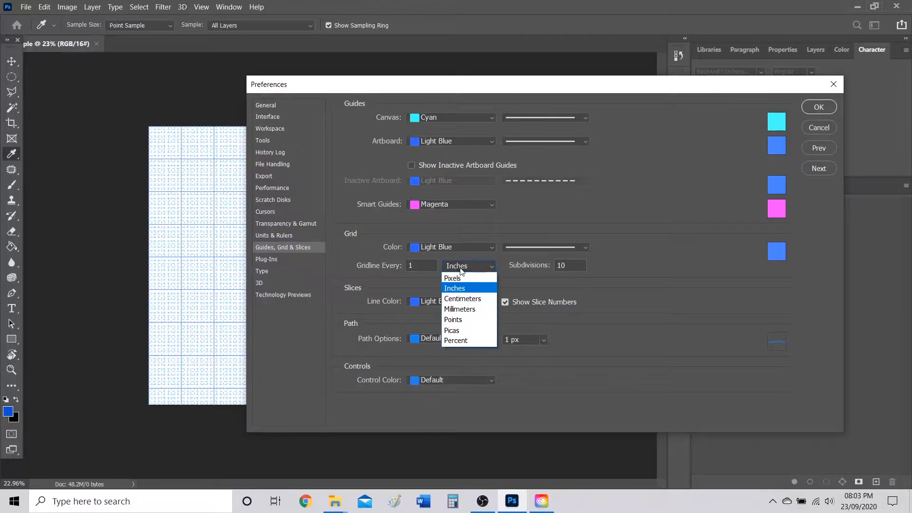
click(461, 341)
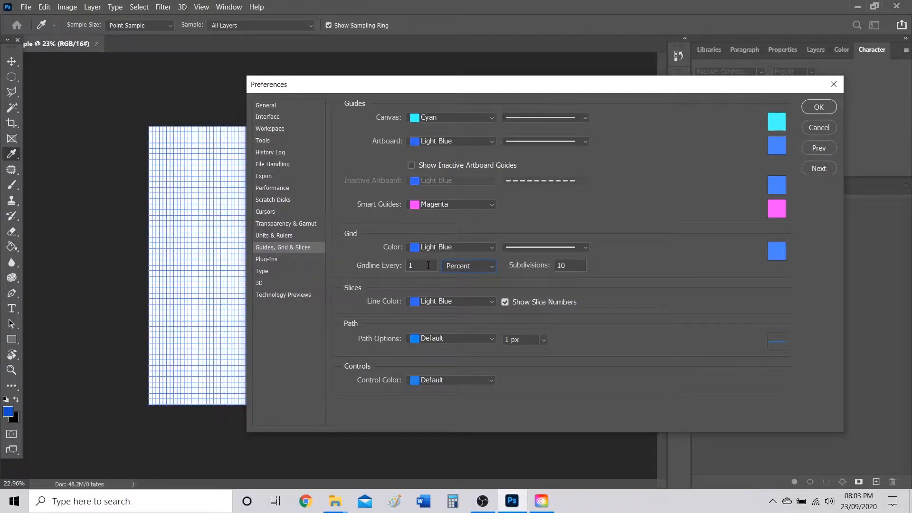
text(00)
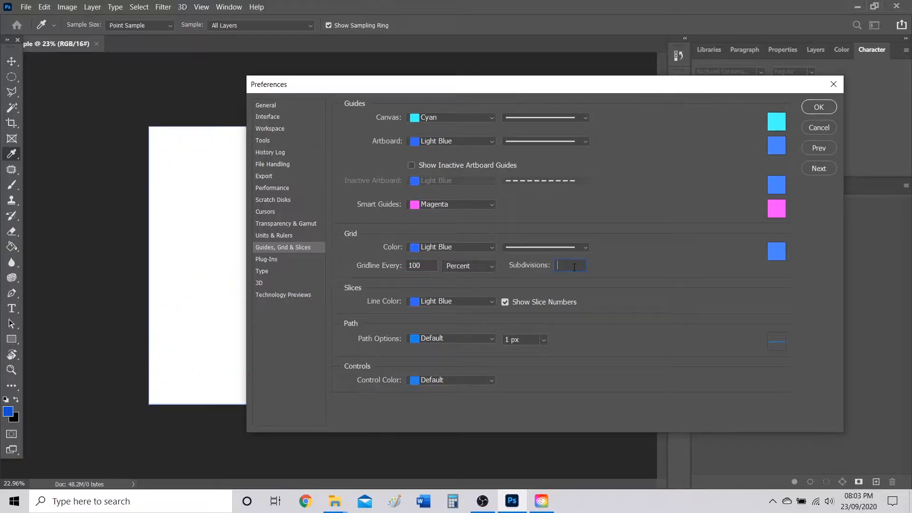
drag(415, 85, 572, 76)
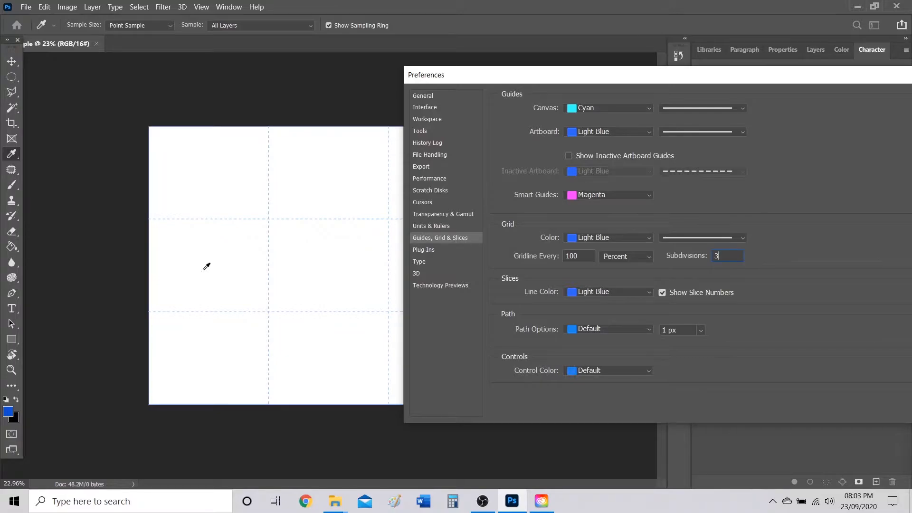
Set the grid colour to Light Blue, keep the line style, and confirm the preferences.
click(631, 239)
click(607, 358)
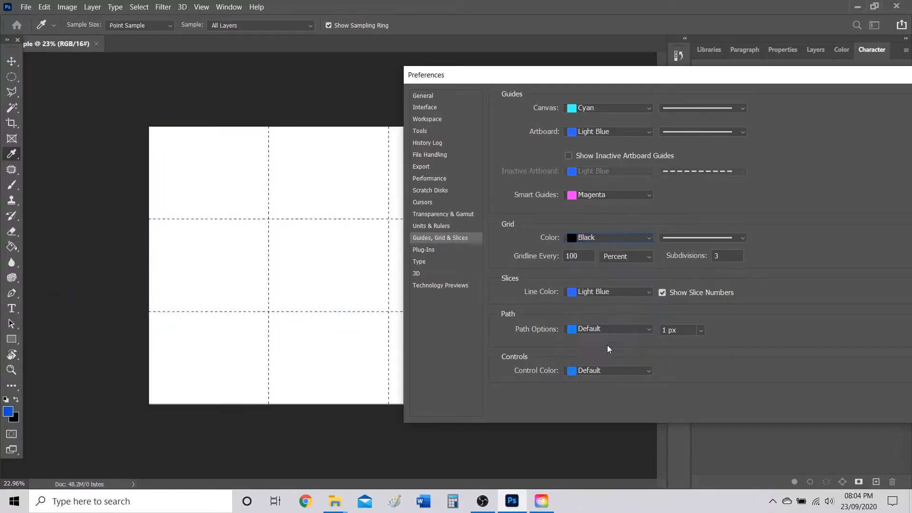
click(594, 238)
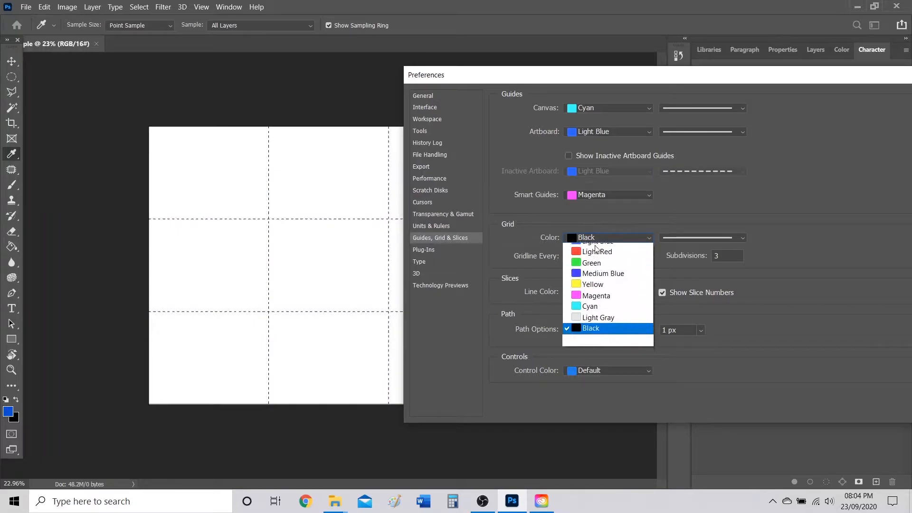
click(601, 315)
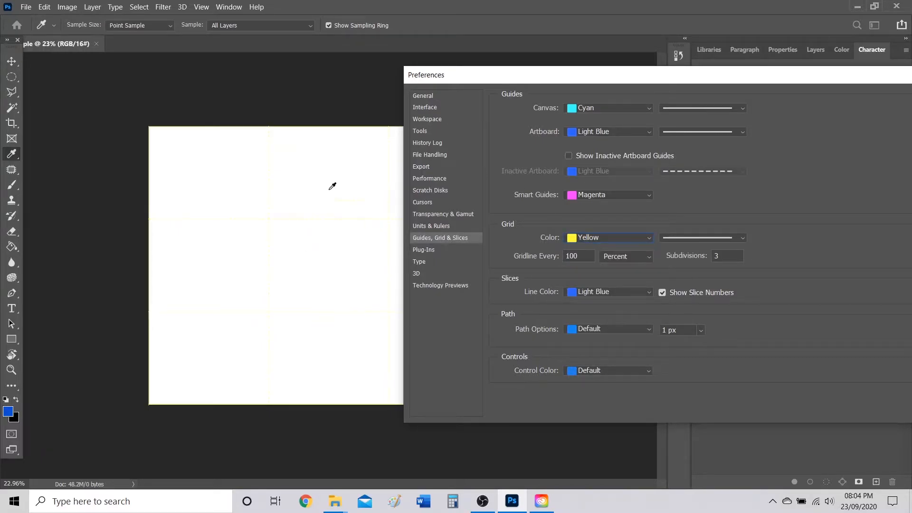
click(609, 240)
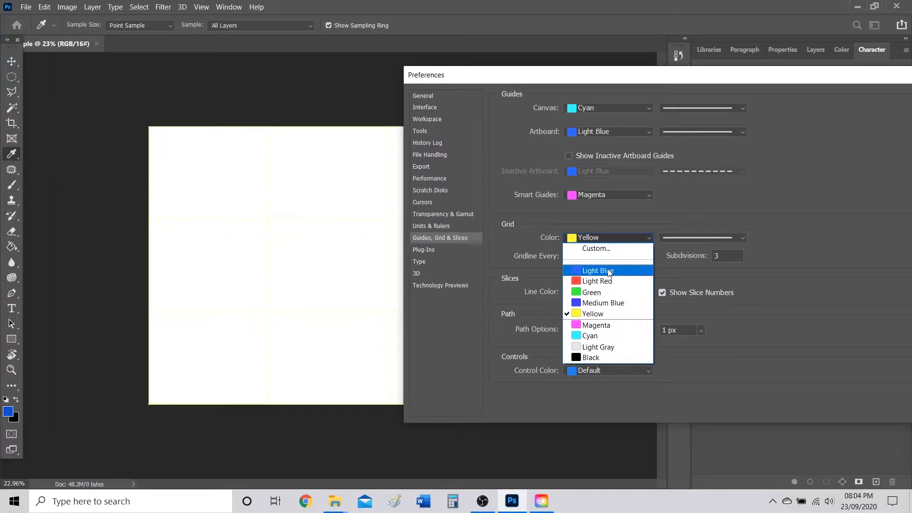
click(596, 266)
drag(596, 81, 521, 74)
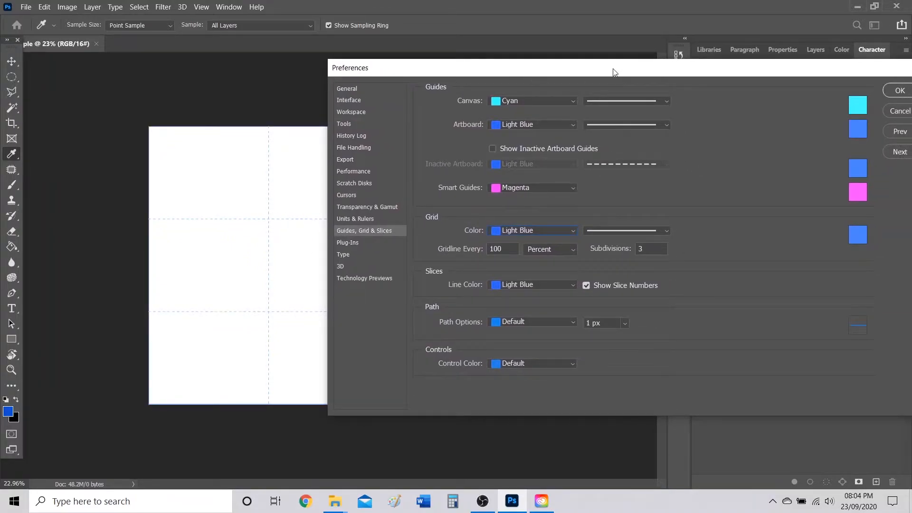
drag(613, 73, 514, 100)
click(548, 260)
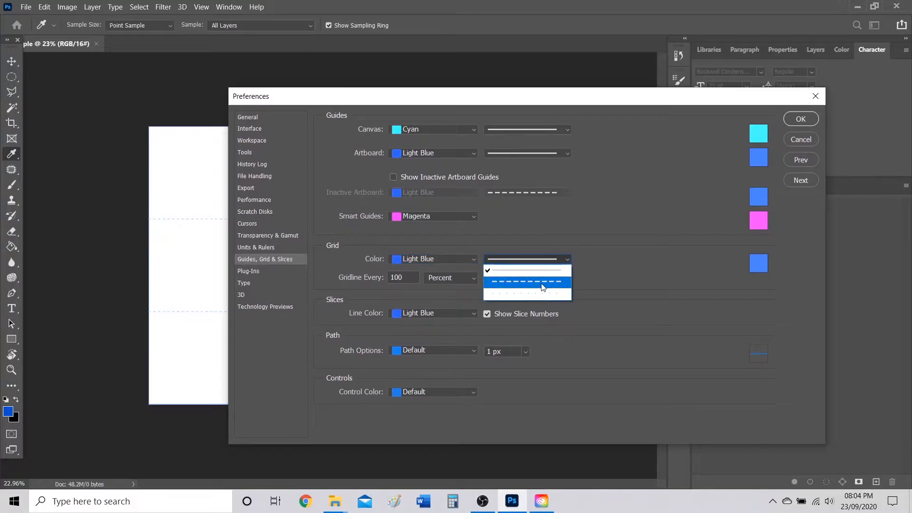
click(616, 226)
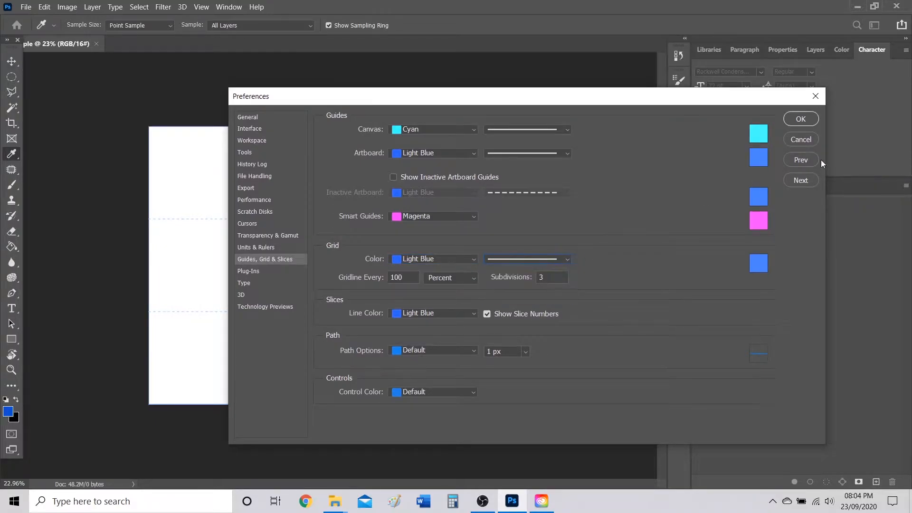
click(801, 119)
key(v)
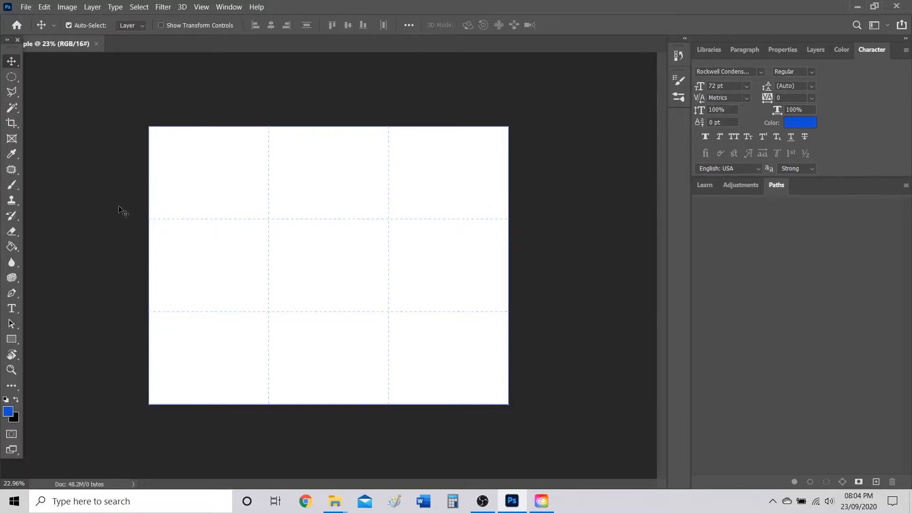
Draw four rectangles with the Rectangle tool, two on the left and two on the right.
click(11, 339)
drag(211, 165, 316, 227)
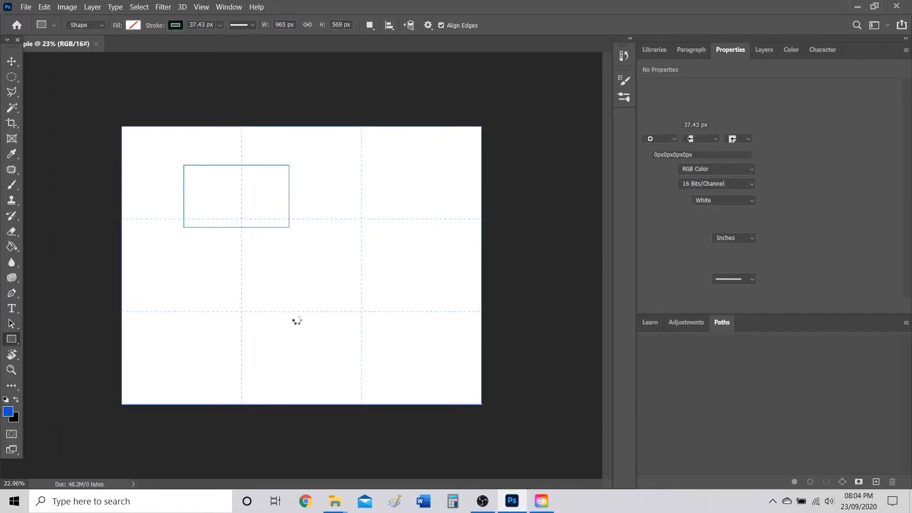
drag(194, 250, 298, 320)
drag(342, 184, 434, 231)
drag(347, 280, 436, 322)
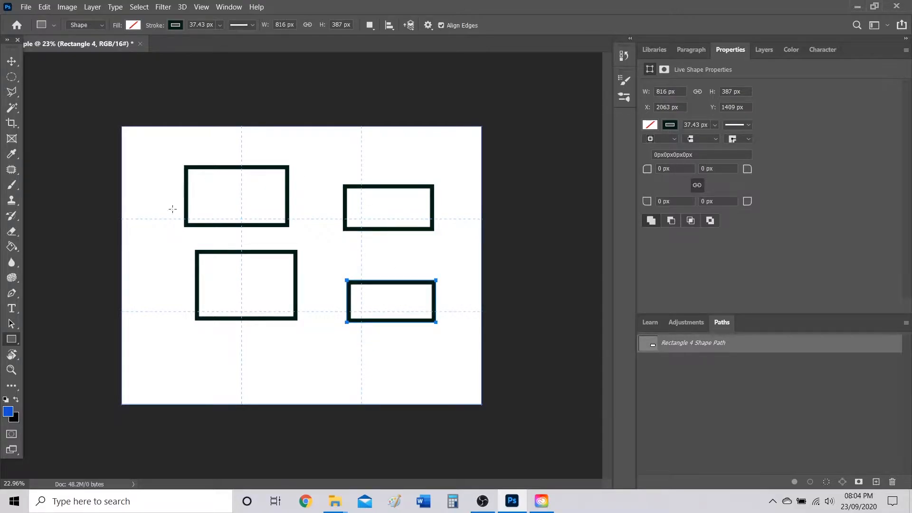
With the Move tool, place the lower-left rectangle directly under the upper-left one.
click(11, 61)
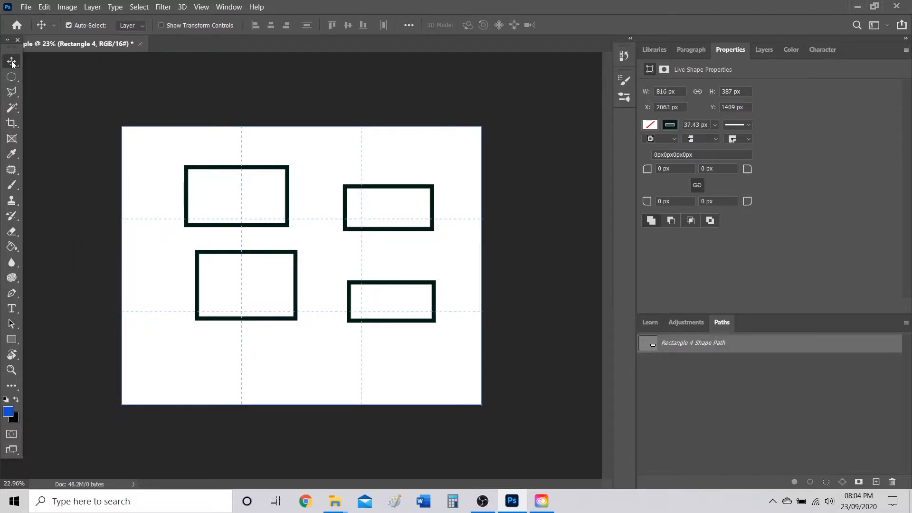
drag(214, 172, 221, 145)
drag(246, 257, 224, 232)
drag(236, 225, 149, 208)
Turn on snapping, zoom in, and butt the lower-left rectangle against the upper one.
scroll(168, 209, up, 2)
scroll(168, 207, up, 2)
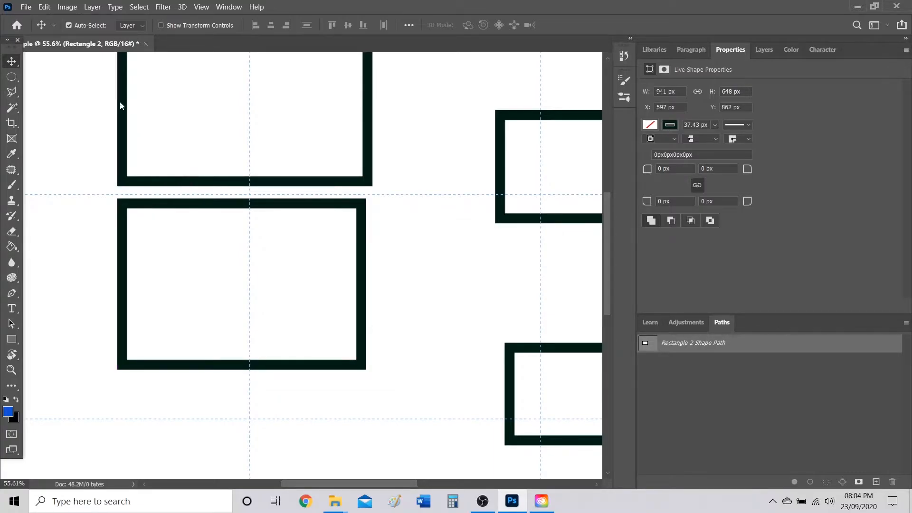
click(201, 7)
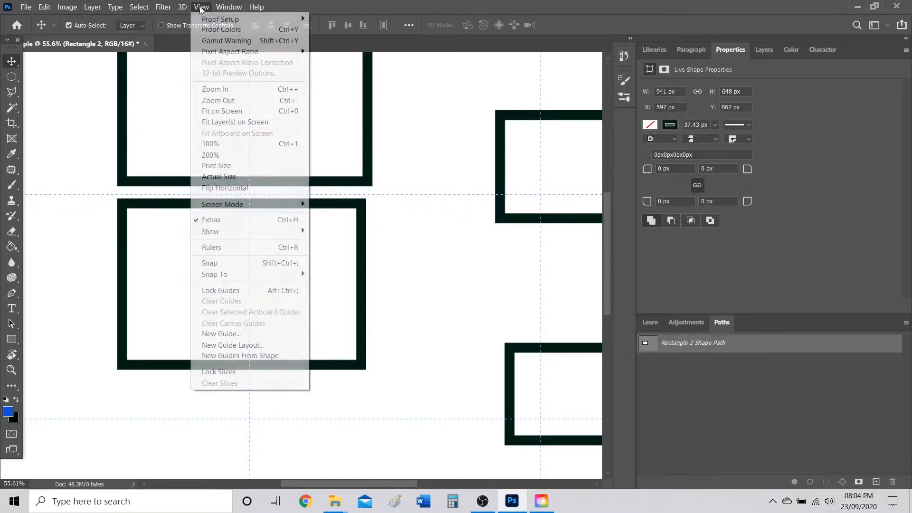
click(264, 262)
mouse_move(205, 204)
mouse_down()
mouse_move(249, 233)
mouse_move(274, 230)
mouse_move(280, 216)
mouse_move(257, 228)
mouse_move(305, 284)
mouse_move(312, 276)
mouse_move(310, 225)
mouse_move(272, 206)
mouse_move(237, 224)
mouse_move(228, 211)
mouse_move(205, 216)
mouse_up()
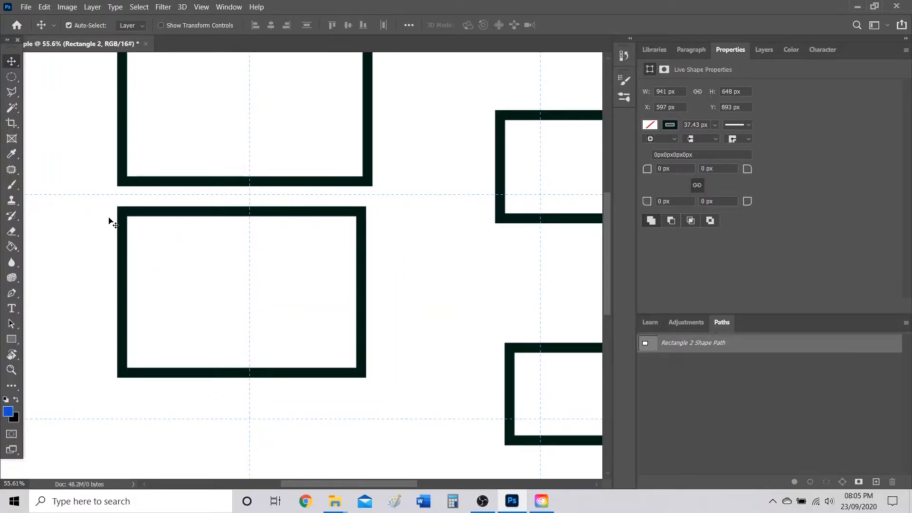
scroll(116, 209, up, 6)
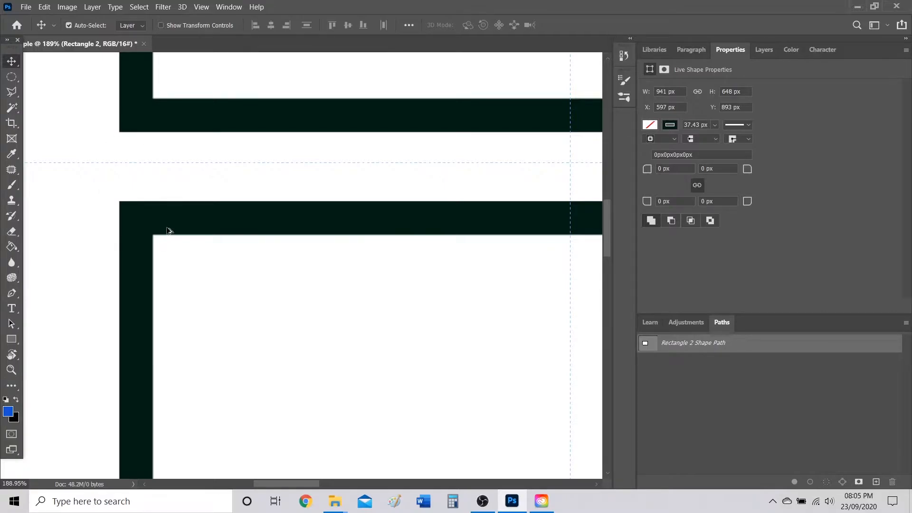
drag(154, 216, 151, 147)
Zoom out and slide the left rectangles right against the right-hand rectangles.
scroll(149, 147, down, 2)
scroll(196, 180, down, 4)
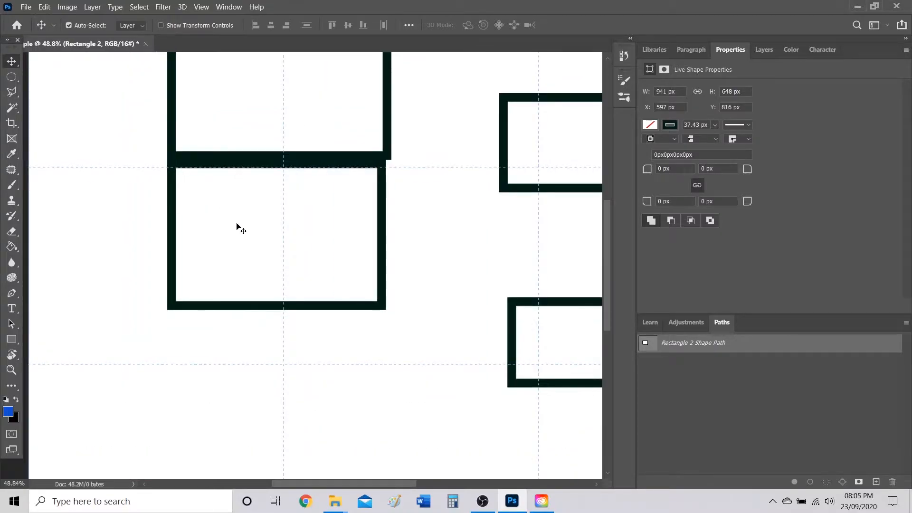
scroll(241, 230, down, 2)
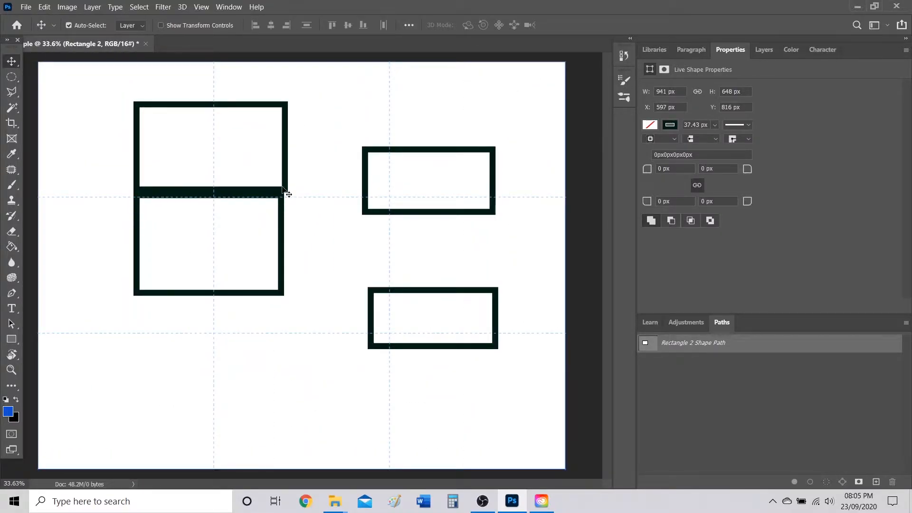
drag(243, 101, 320, 81)
drag(278, 103, 366, 74)
drag(241, 195, 325, 189)
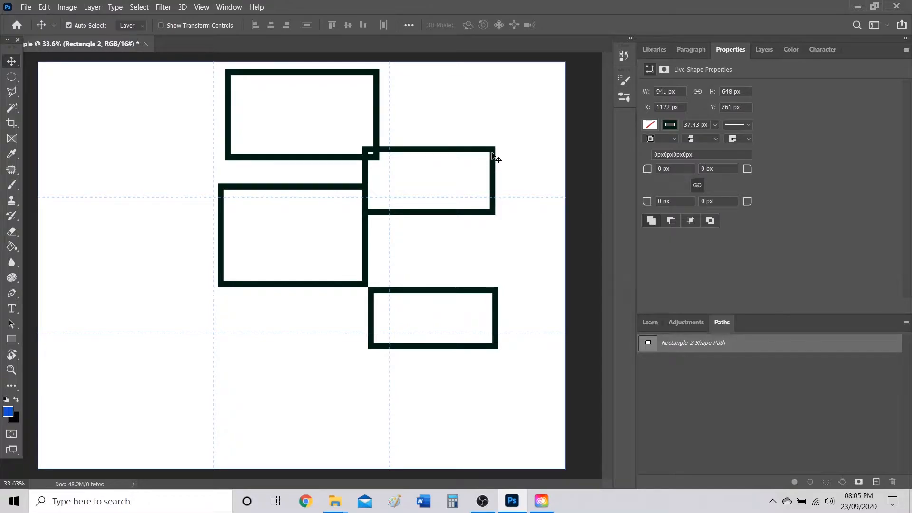
Stack all four rectangles into an evenly spaced vertical column using smart guides.
drag(294, 189, 297, 179)
drag(459, 156, 325, 293)
click(405, 294)
drag(407, 301, 264, 372)
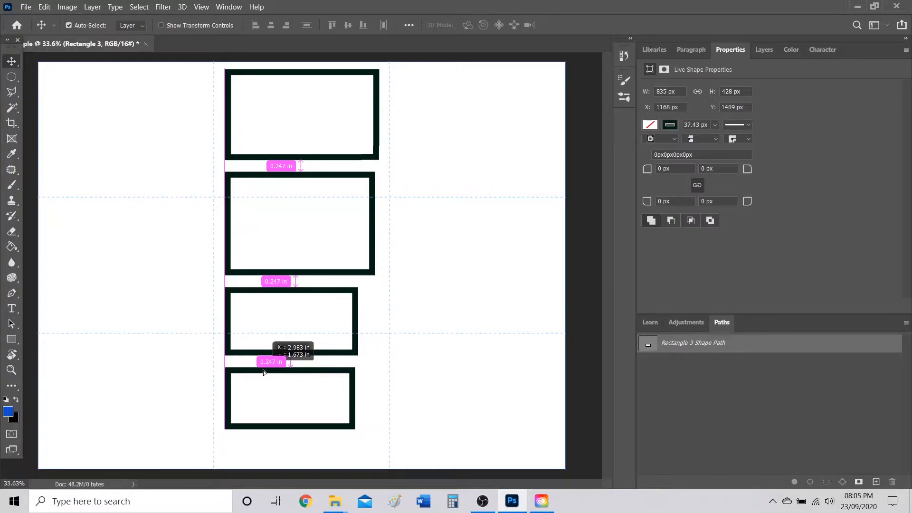
drag(266, 371, 266, 371)
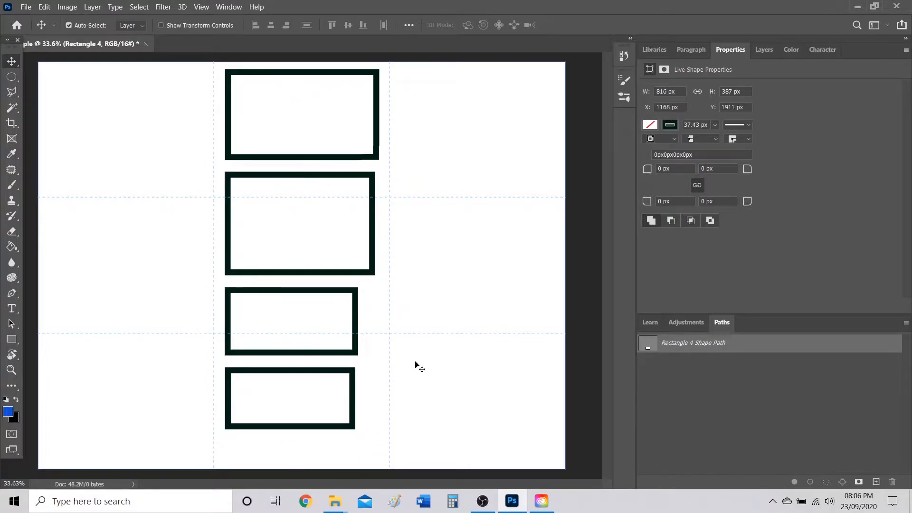
Spread the rectangles to the upper left, upper right, centre and lower left thirds lines.
drag(378, 100, 274, 151)
drag(341, 177, 454, 106)
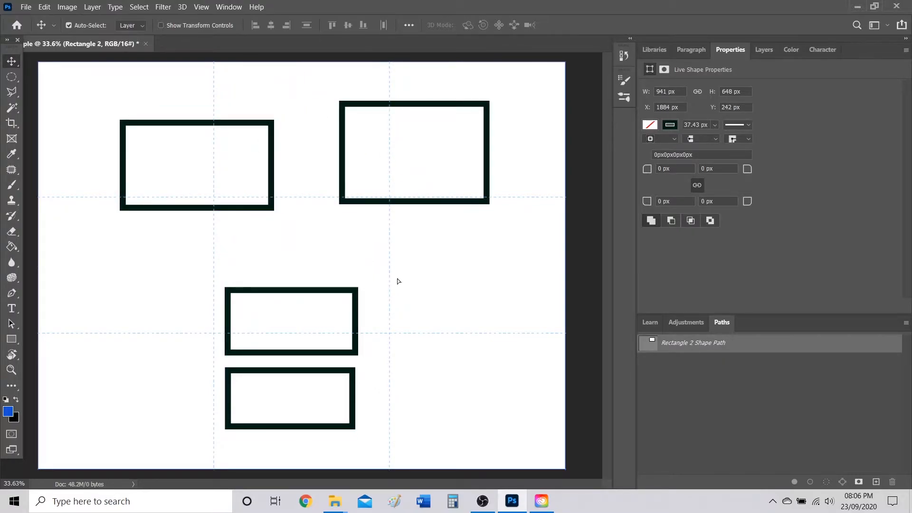
drag(296, 353, 395, 314)
drag(331, 371, 275, 347)
Toggle snapping and reposition the bottom, middle and top-left rectangles.
click(201, 8)
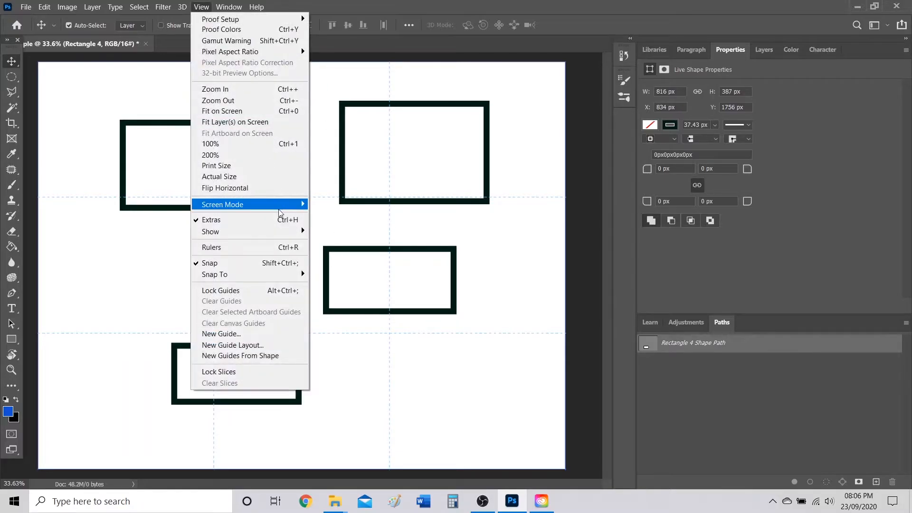
click(265, 267)
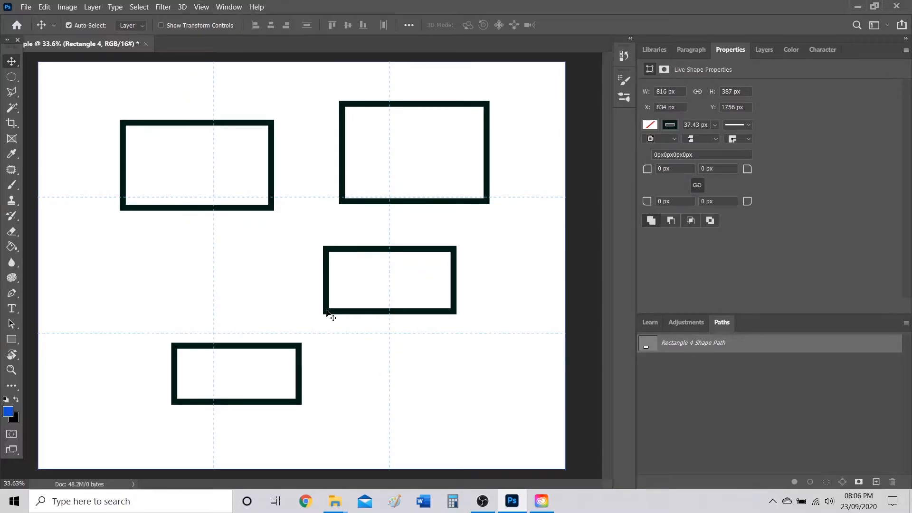
drag(288, 368, 352, 382)
drag(379, 253, 295, 254)
drag(310, 122, 274, 106)
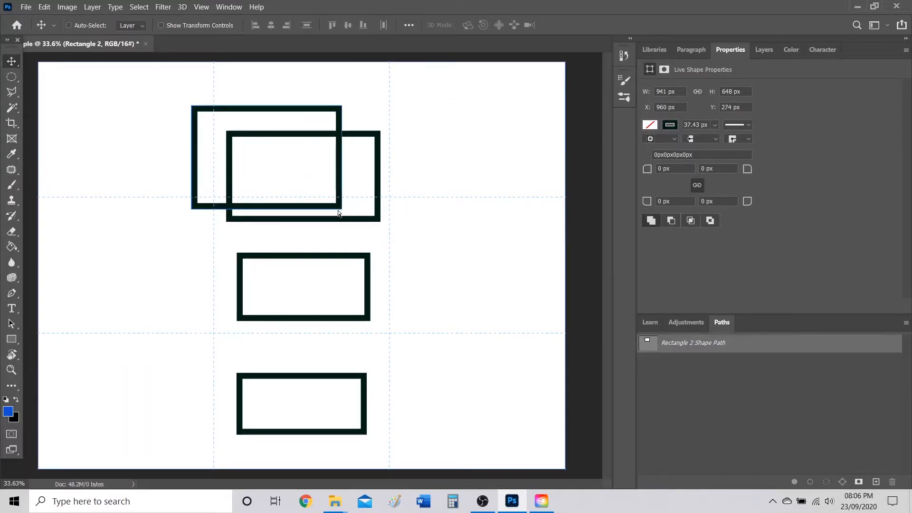
Free Transform Rectangle 2 to 129.48% around the top rectangle, commit, and deselect.
key(ctrl+t)
drag(342, 210, 386, 142)
drag(368, 109, 382, 111)
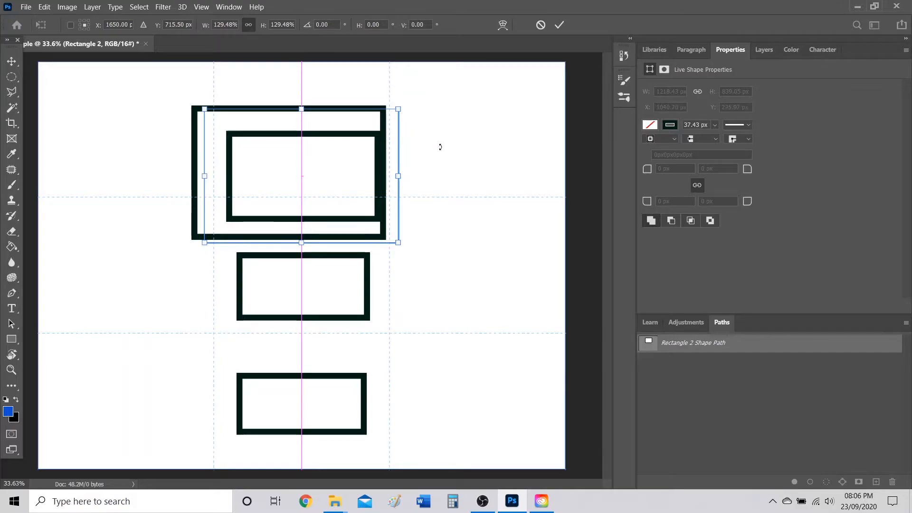
click(560, 25)
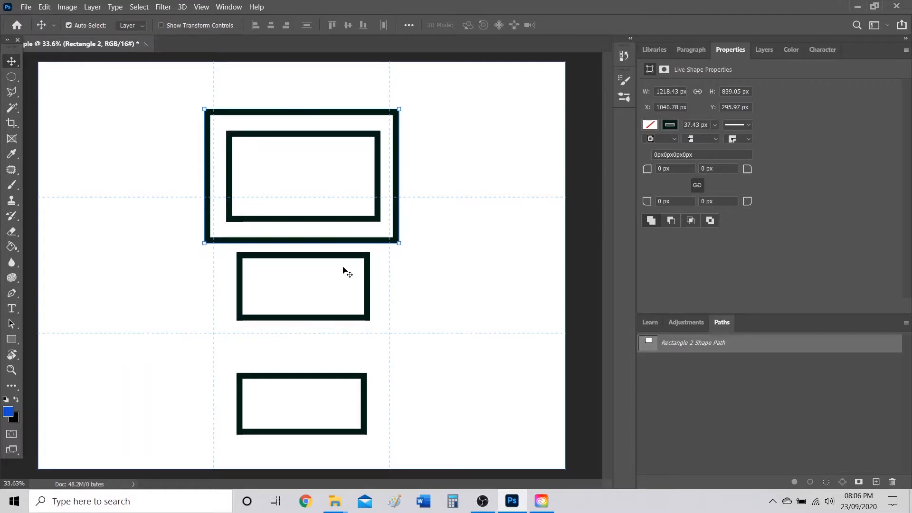
click(508, 165)
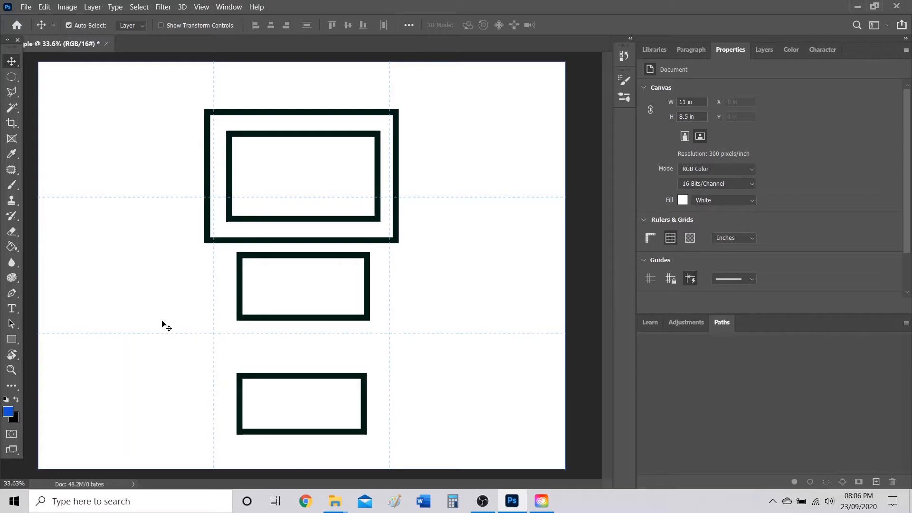
Float the Layers panel over the canvas and click through Rectangle 1 and Rectangle 2.
click(765, 50)
drag(764, 55, 466, 82)
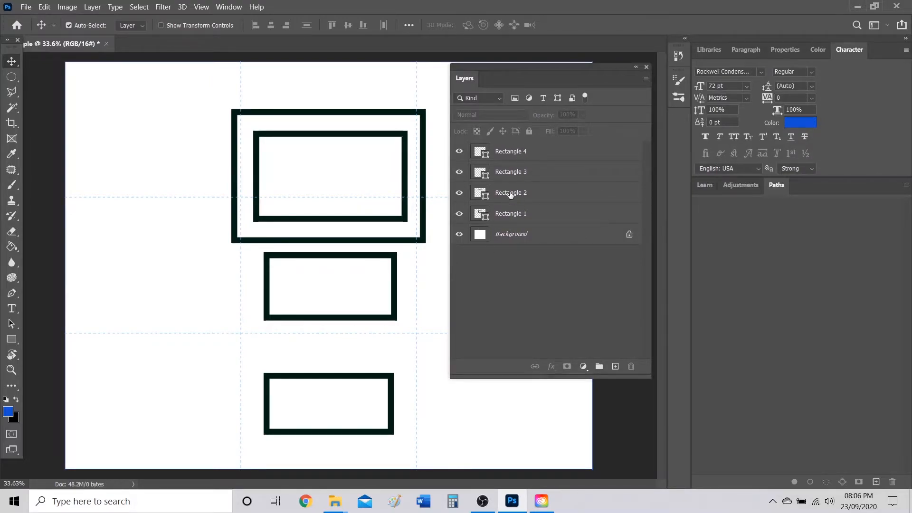
click(519, 213)
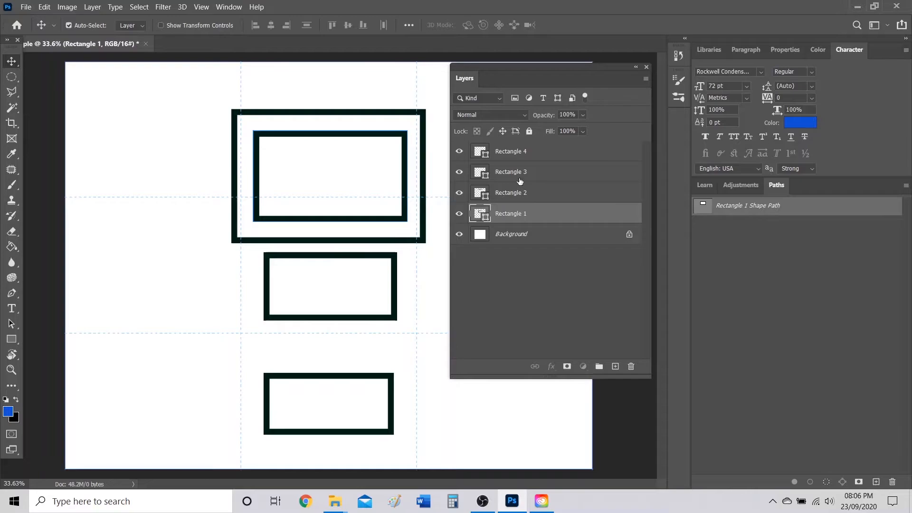
click(522, 199)
click(528, 280)
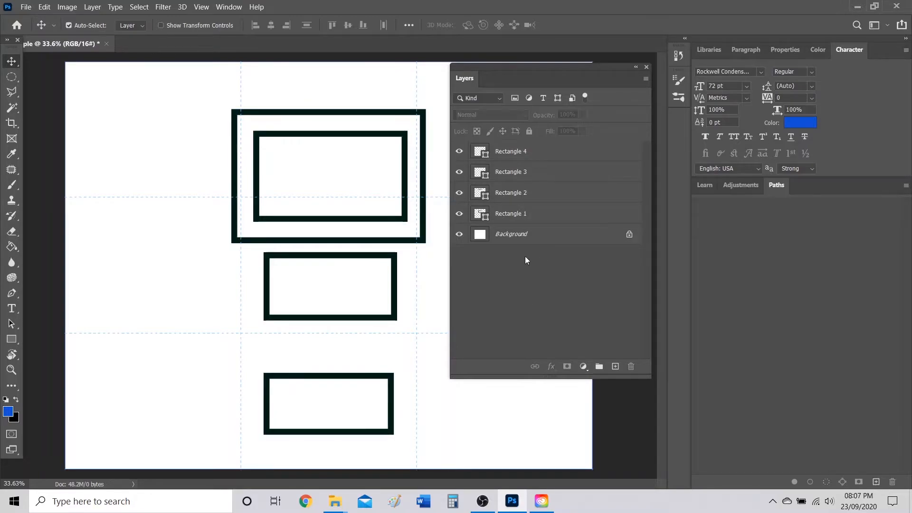
Toggle Rectangle 4 and Rectangle 3 visibility to identify the bottom and middle shapes.
click(459, 152)
click(460, 152)
click(461, 173)
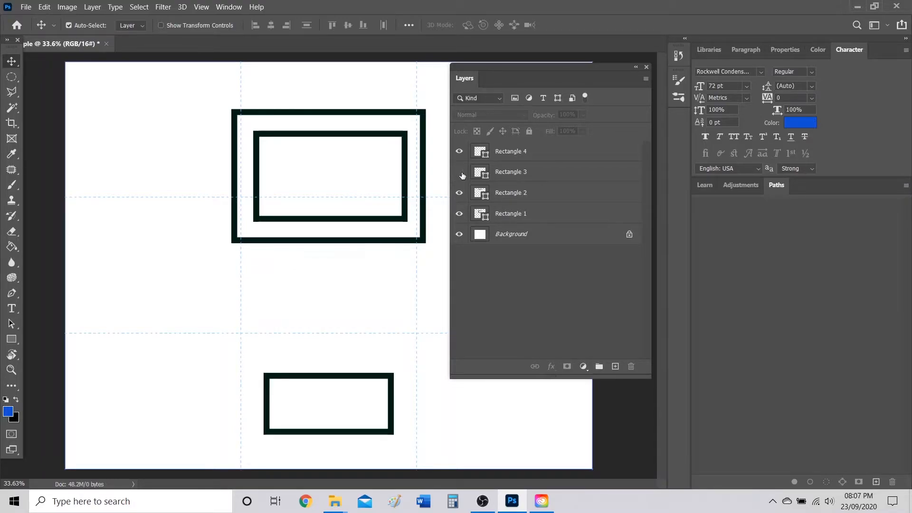
click(460, 173)
Check Rectangles 2 and 1 by toggling visibility, leaving Rectangle 2 hidden and Rectangle 1 selected.
click(459, 193)
click(459, 192)
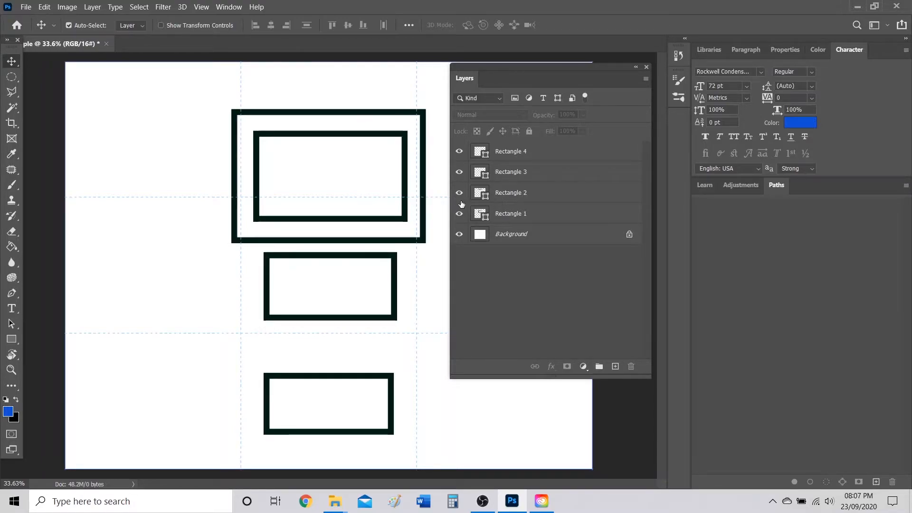
click(460, 215)
click(460, 215)
click(460, 215)
click(460, 214)
click(459, 215)
click(459, 215)
click(455, 197)
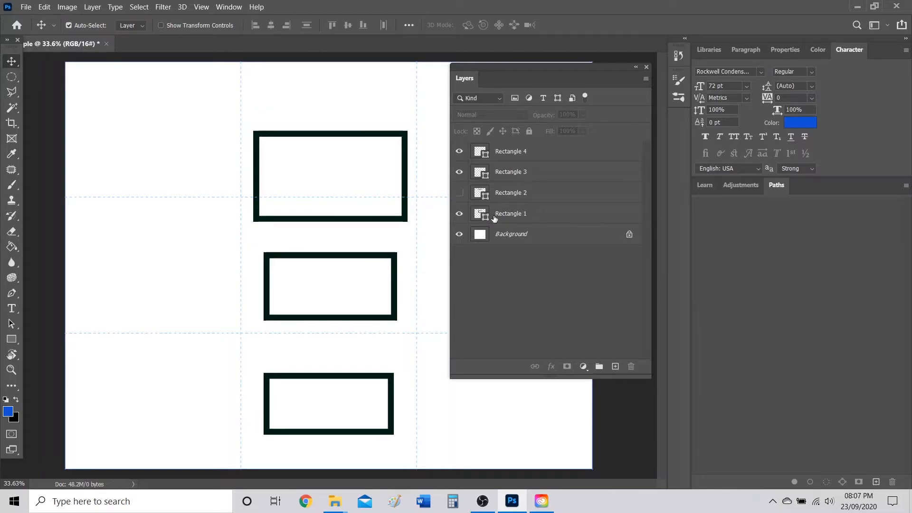
click(531, 216)
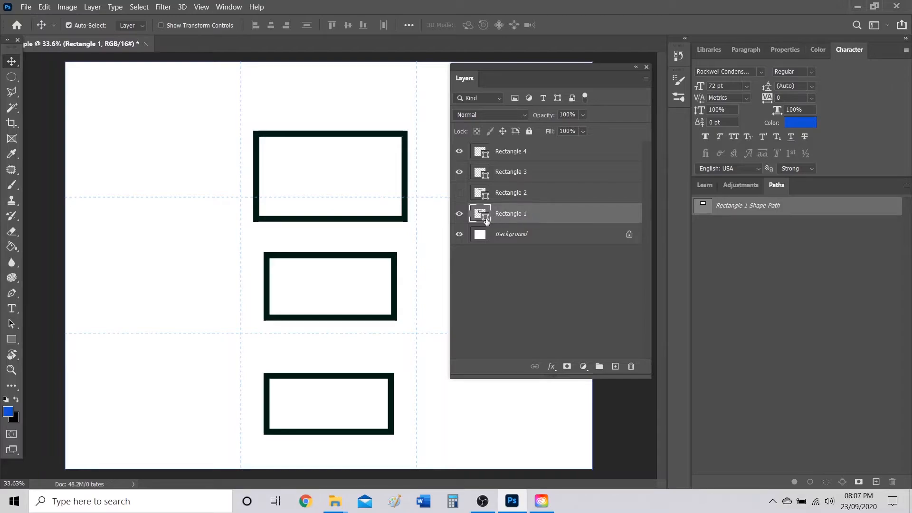
Nudge the top rectangle up, hide Rectangle 3, and move Rectangle 1 up and left.
scroll(418, 186, up, 3)
mouse_move(400, 139)
mouse_down()
mouse_move(391, 140)
mouse_move(399, 130)
mouse_up()
click(459, 172)
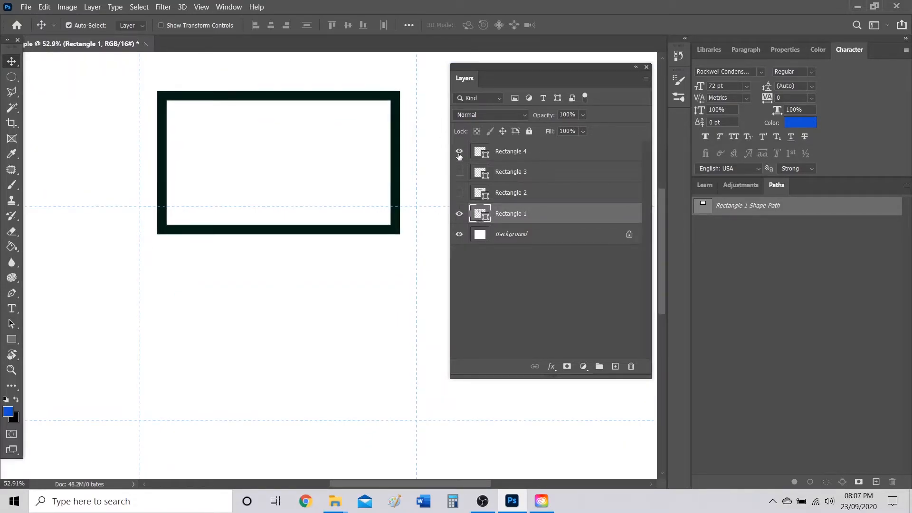
scroll(397, 146, down, 5)
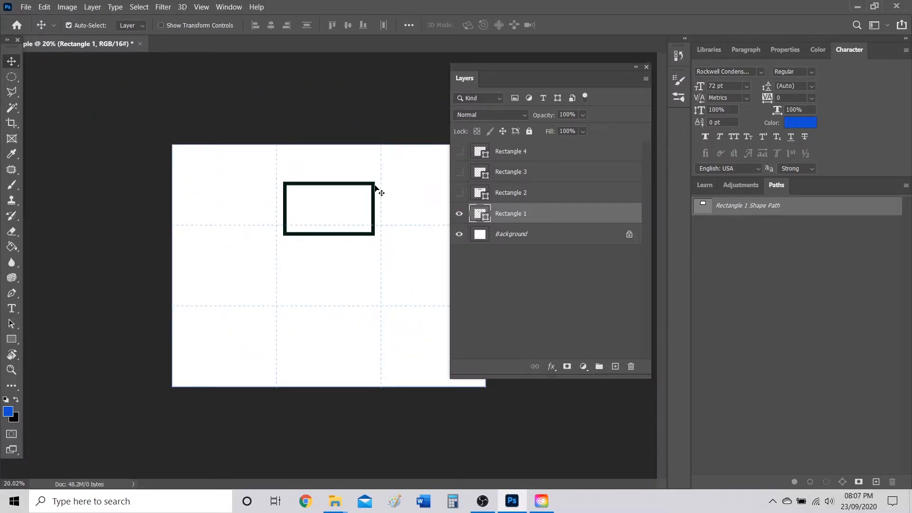
drag(364, 185, 342, 174)
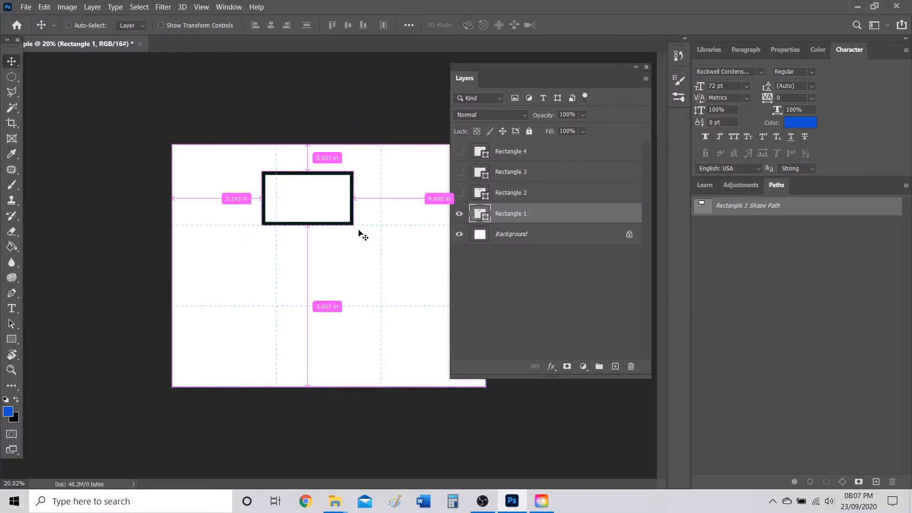
Scale Rectangle 1 to about 245% and settle it near the top left.
key(ctrl+t)
drag(354, 225, 489, 302)
drag(408, 286, 408, 286)
drag(402, 177, 324, 163)
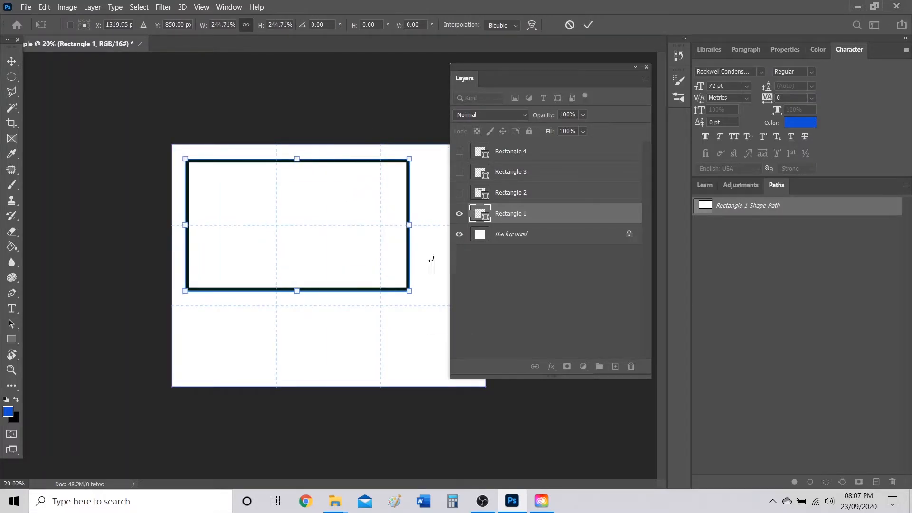
key(Return)
Show Rectangle 2 again, move it to the top right, and fit the page in the window.
click(459, 193)
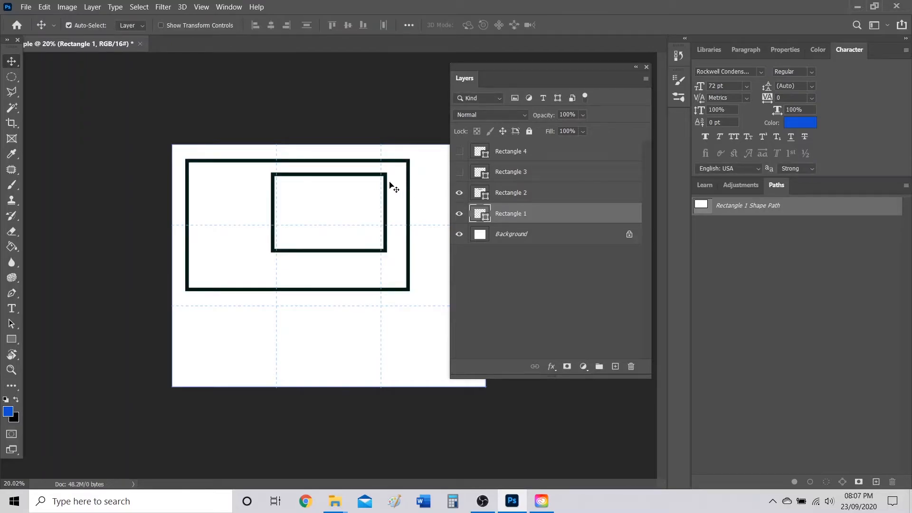
drag(387, 182, 422, 150)
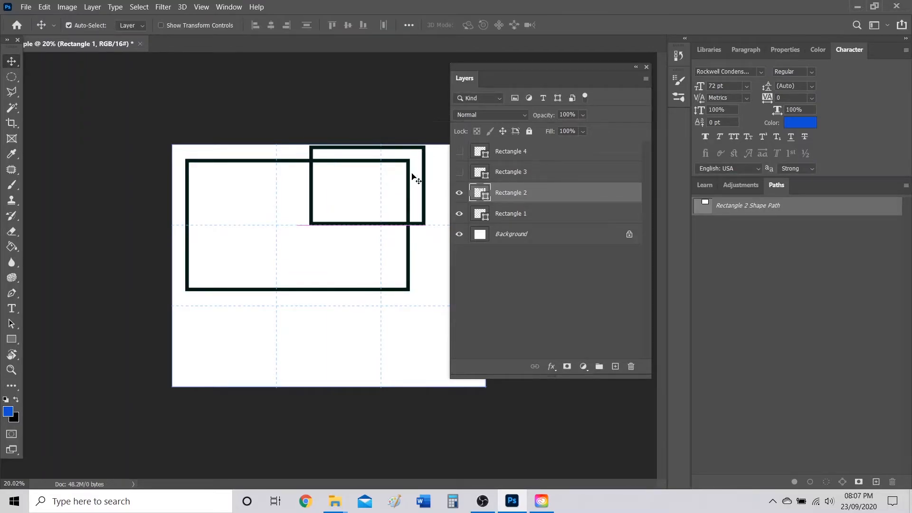
key(ctrl+0)
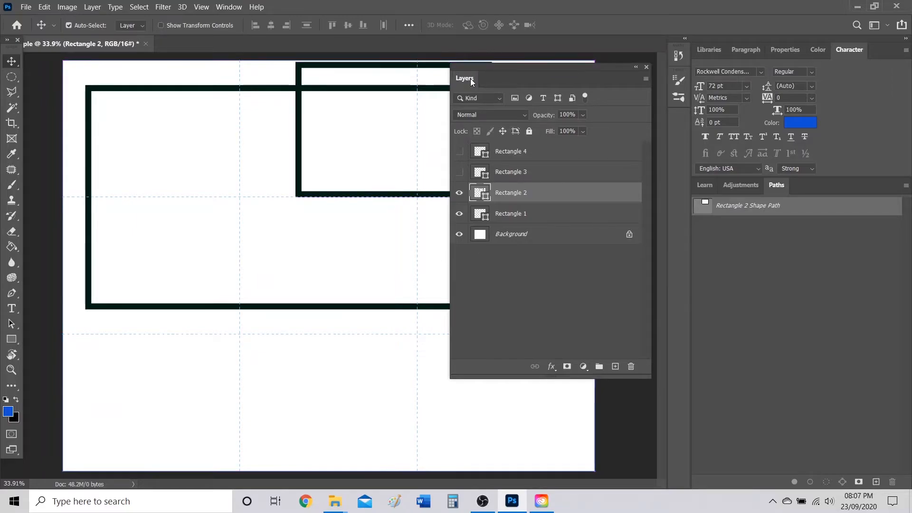
Hide Rectangle 2 and Rectangle 1 using the layer visibility icons.
drag(470, 78, 513, 73)
scroll(464, 164, up, 2)
scroll(464, 164, up, 2)
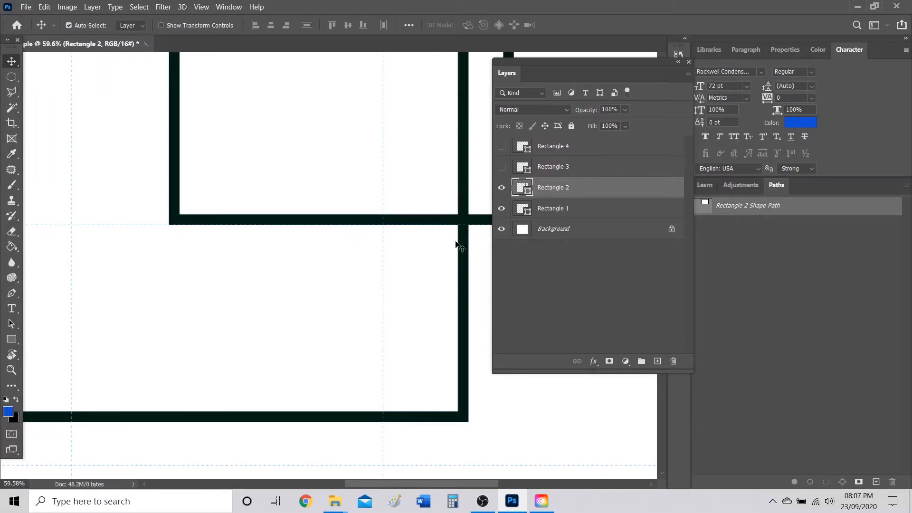
click(502, 208)
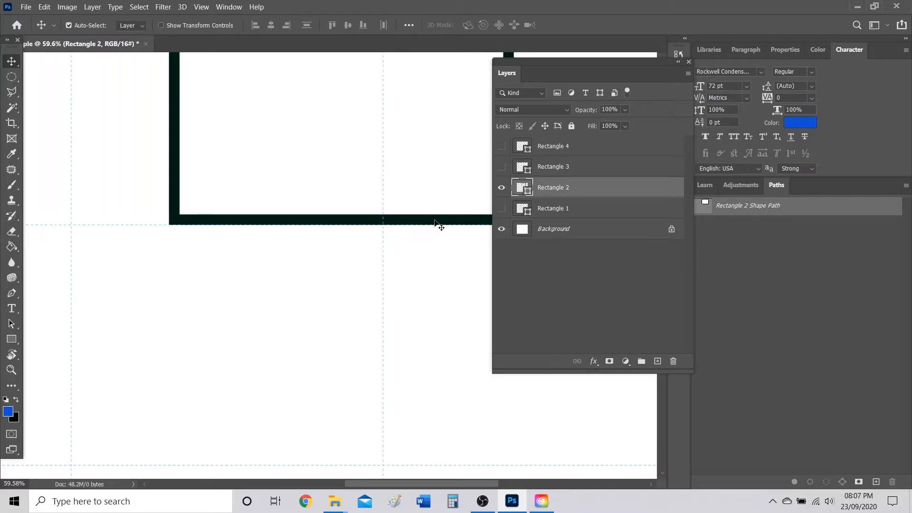
click(502, 208)
click(504, 193)
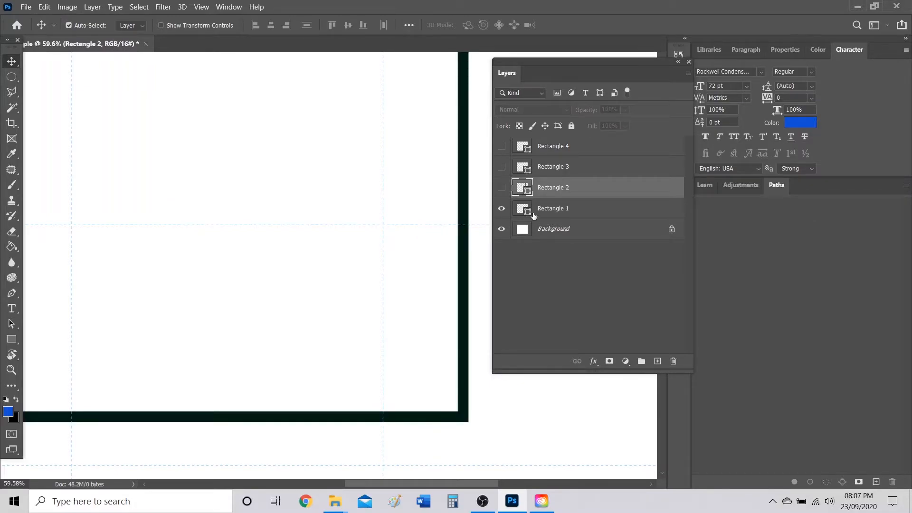
click(527, 219)
click(503, 209)
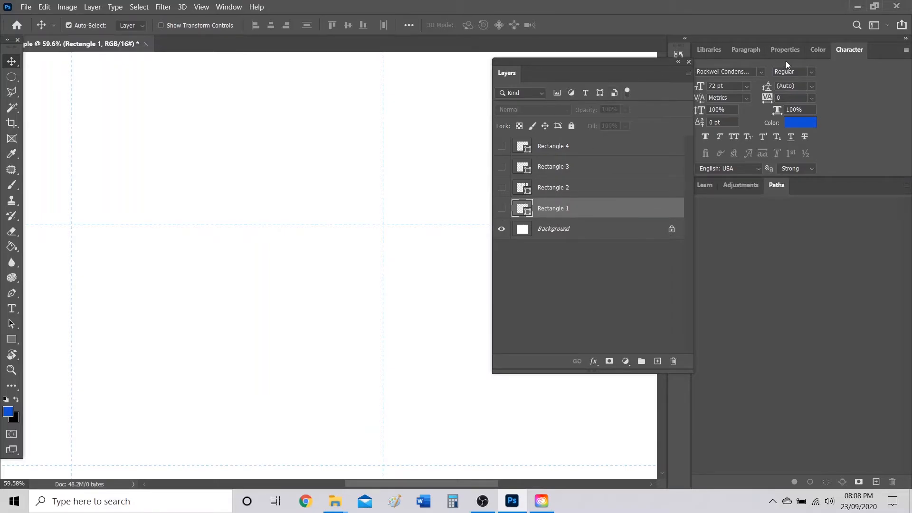
Float the colour picker, set the foreground colour to violet-blue, then close it.
drag(825, 50, 533, 182)
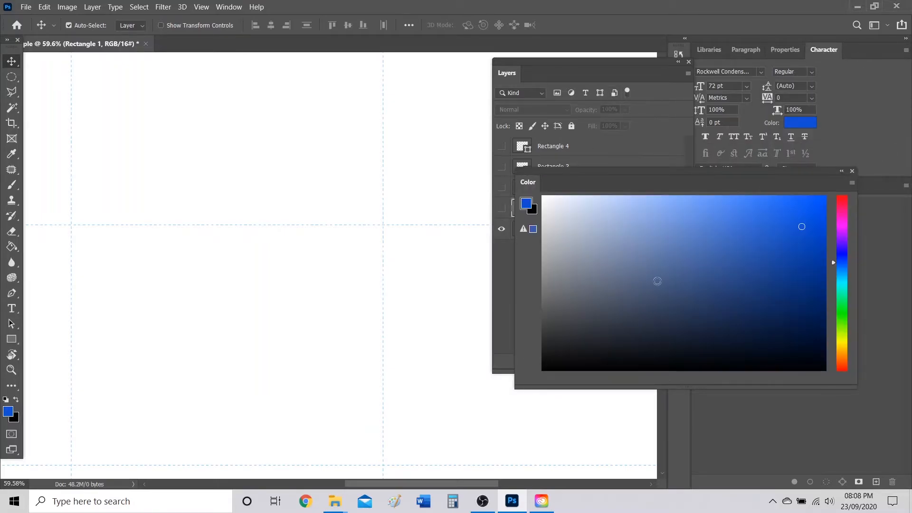
drag(467, 145, 462, 141)
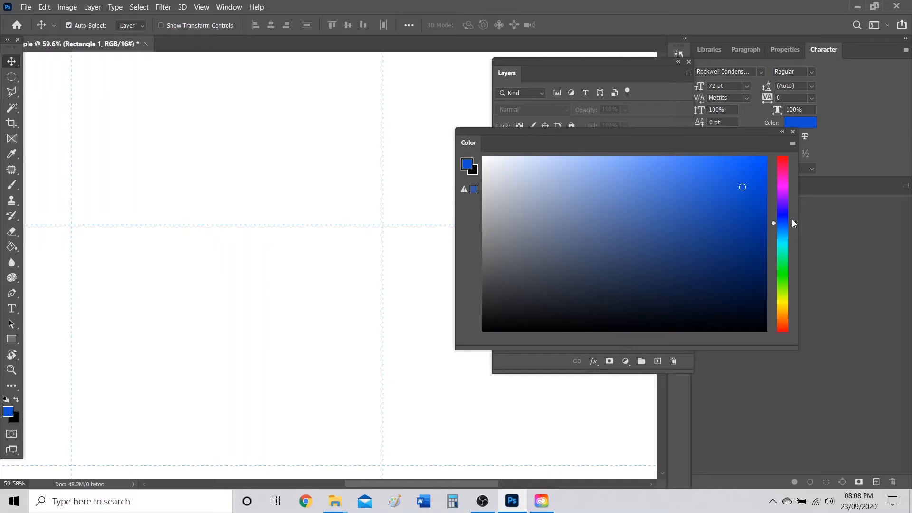
mouse_move(777, 222)
mouse_down()
mouse_move(784, 163)
mouse_move(775, 279)
mouse_move(786, 322)
mouse_move(793, 242)
mouse_move(790, 216)
mouse_move(779, 266)
mouse_move(780, 213)
mouse_move(784, 227)
mouse_up()
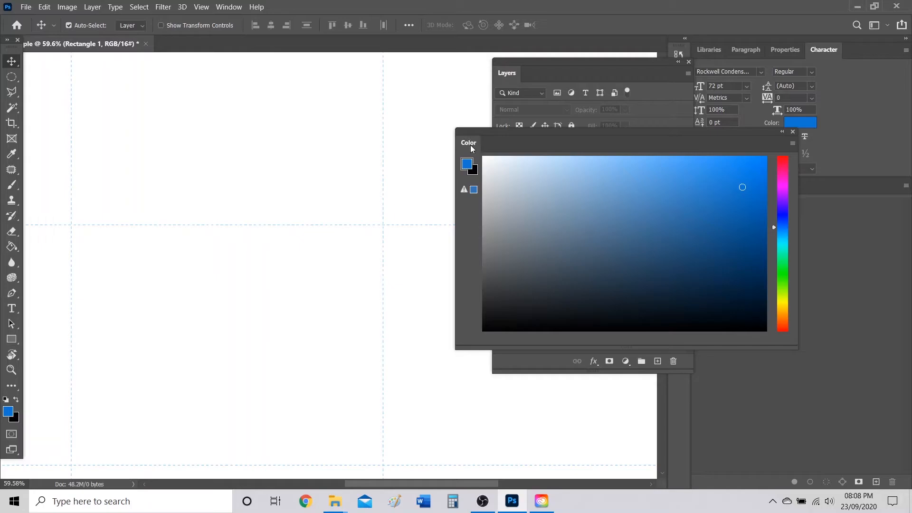
drag(472, 149, 446, 143)
click(791, 132)
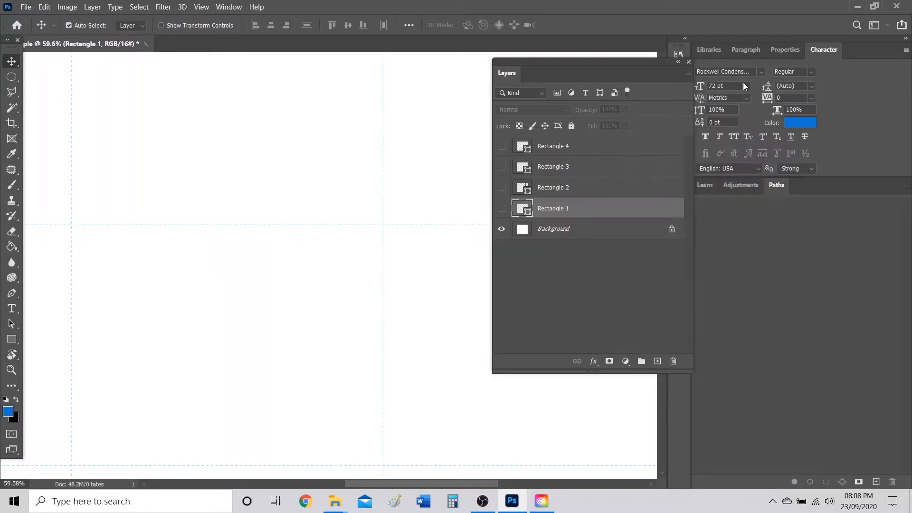
Close the floating layers list and the detached Character panel.
click(688, 61)
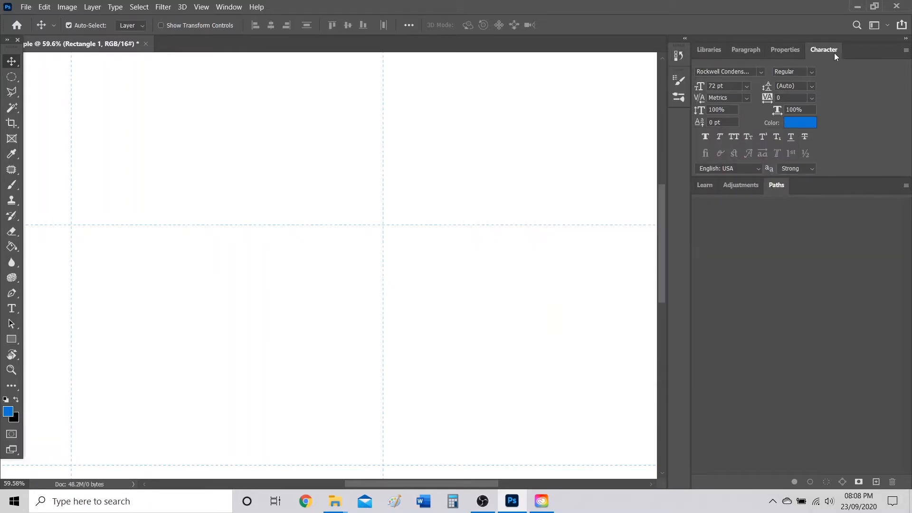
drag(782, 50, 505, 101)
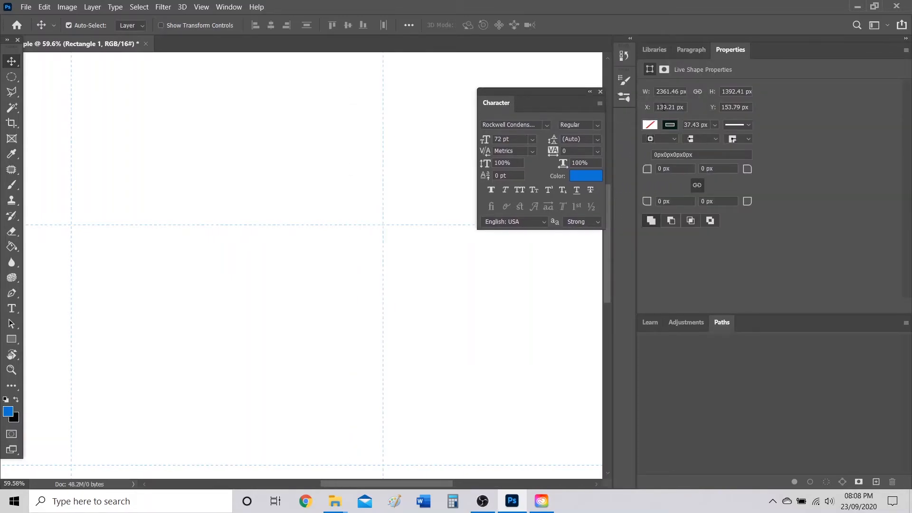
click(601, 91)
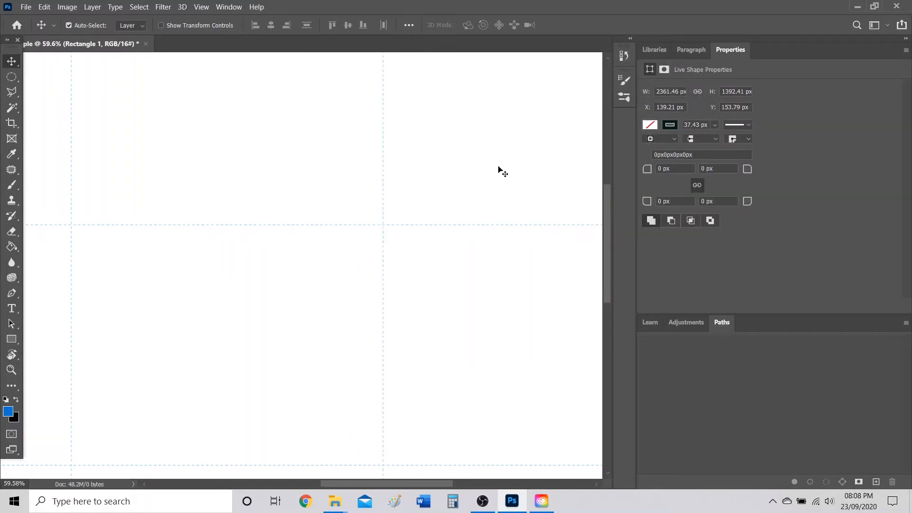
scroll(301, 314, down, 5)
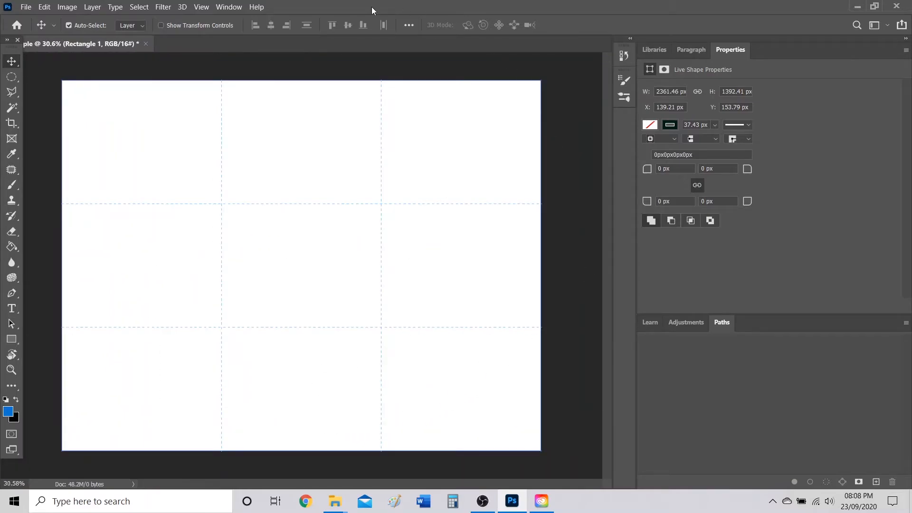
Reopen the Layers, Color and Character panels from the Window menu.
click(231, 8)
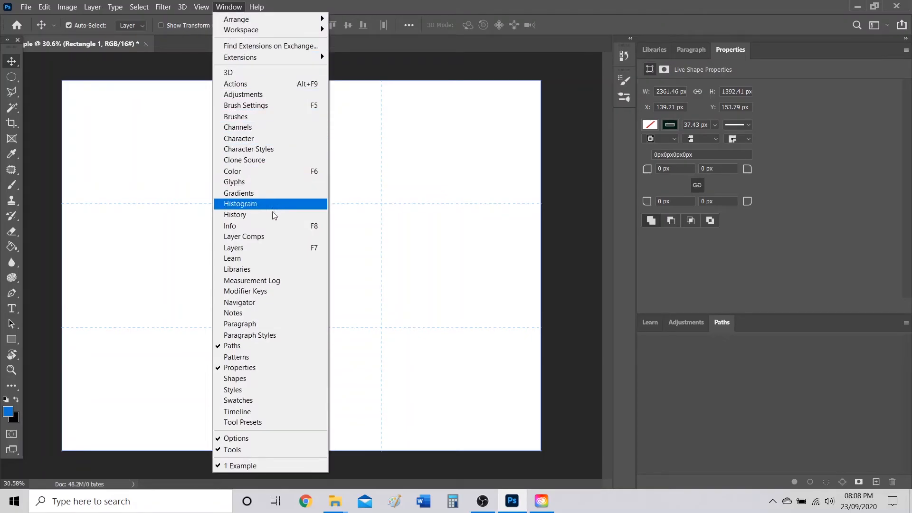
click(262, 248)
click(231, 8)
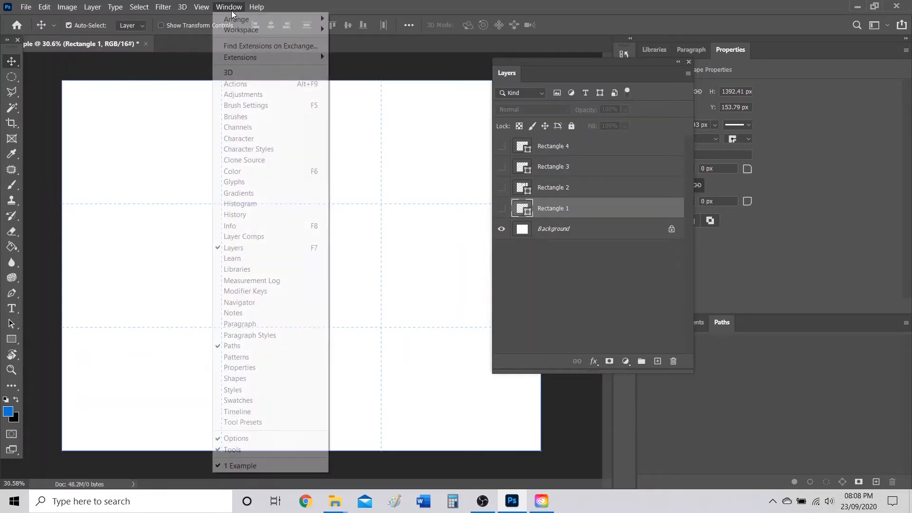
click(242, 172)
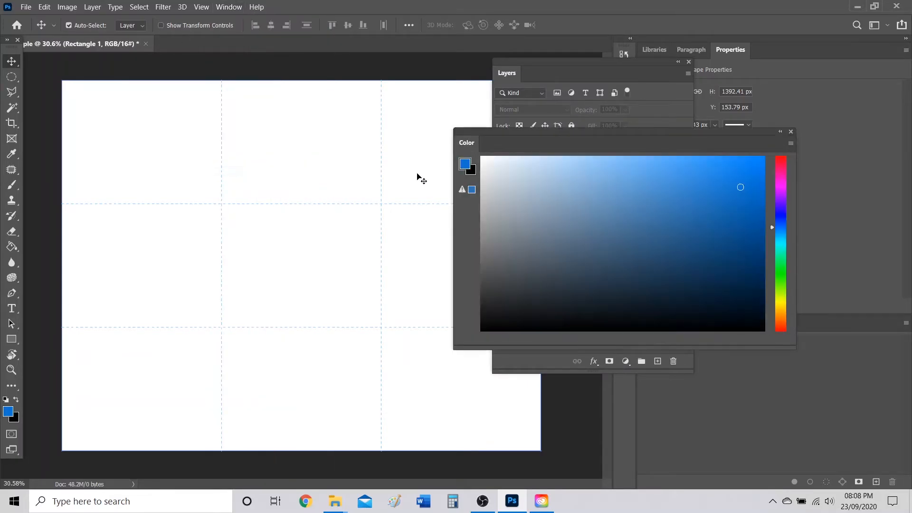
click(237, 10)
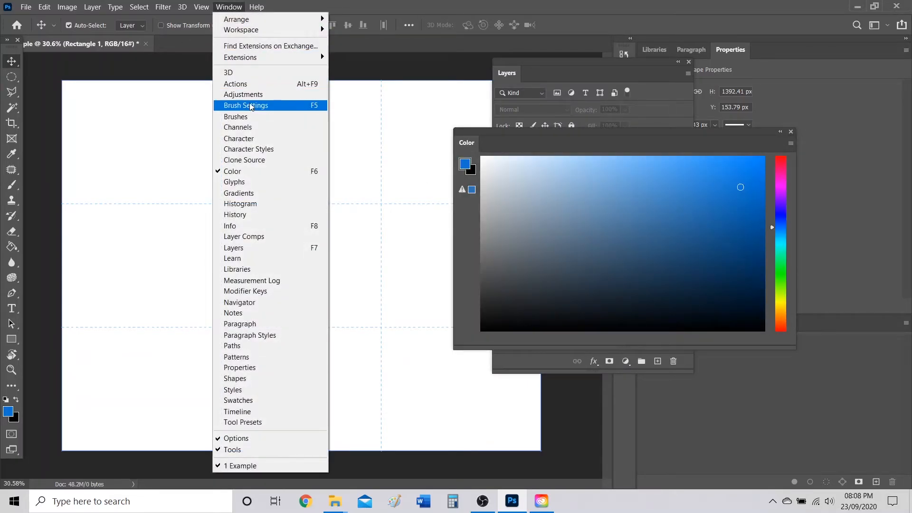
click(247, 140)
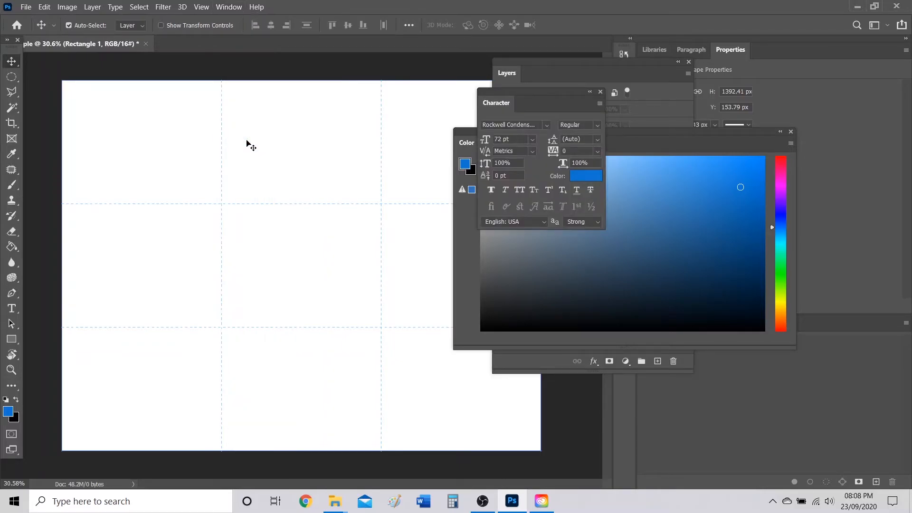
Rearrange the floating panels and dock the Color panel with the other panels.
drag(501, 108, 360, 64)
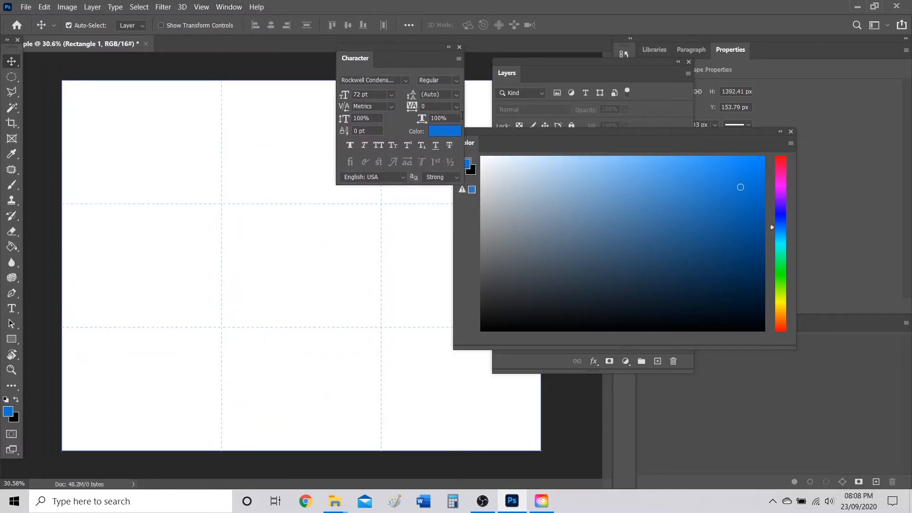
drag(471, 145, 305, 222)
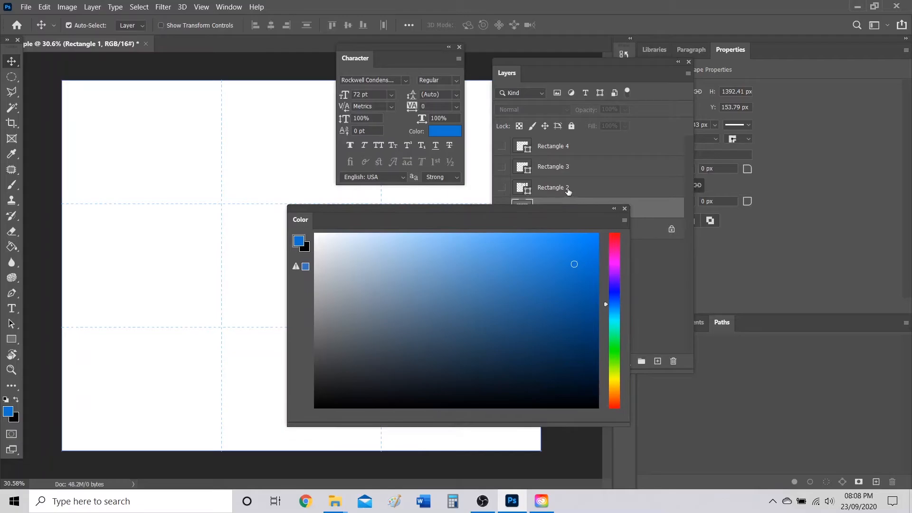
click(624, 210)
click(229, 7)
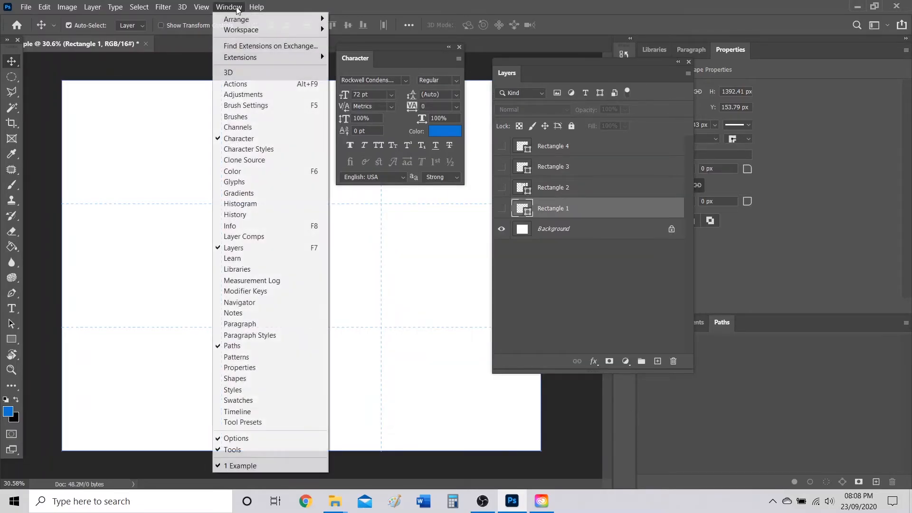
click(259, 170)
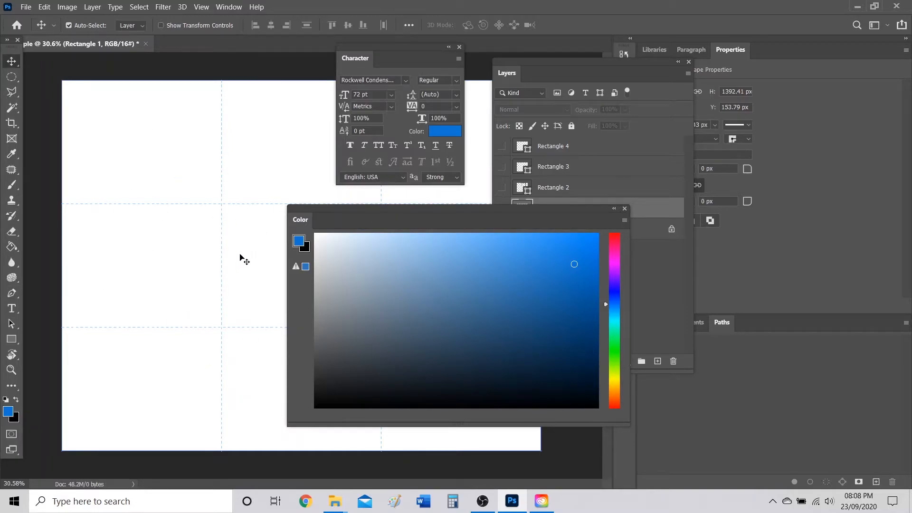
drag(304, 223, 745, 56)
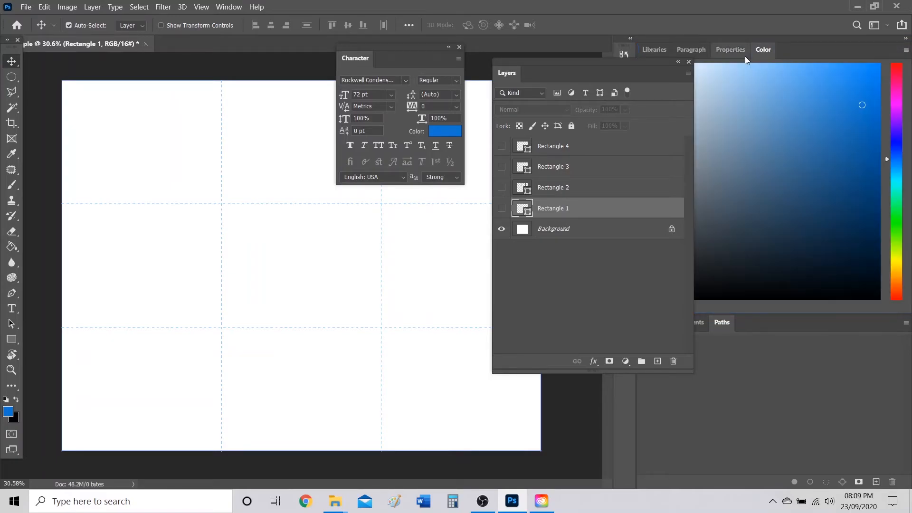
drag(509, 76, 665, 76)
Dock the Character panel, then check the Layers, Character, Properties, Paragraph, Libraries and Color tabs.
drag(359, 62, 702, 58)
click(838, 50)
click(820, 48)
click(770, 49)
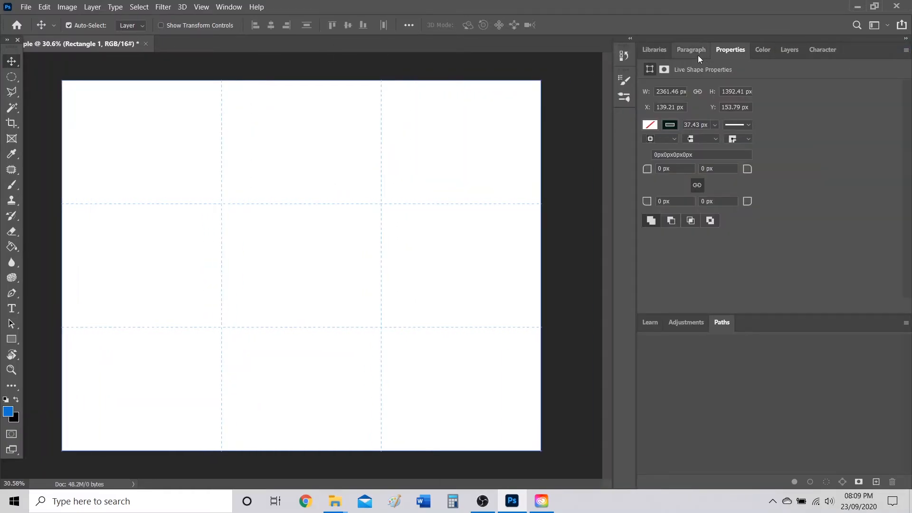
click(695, 50)
click(658, 50)
click(759, 49)
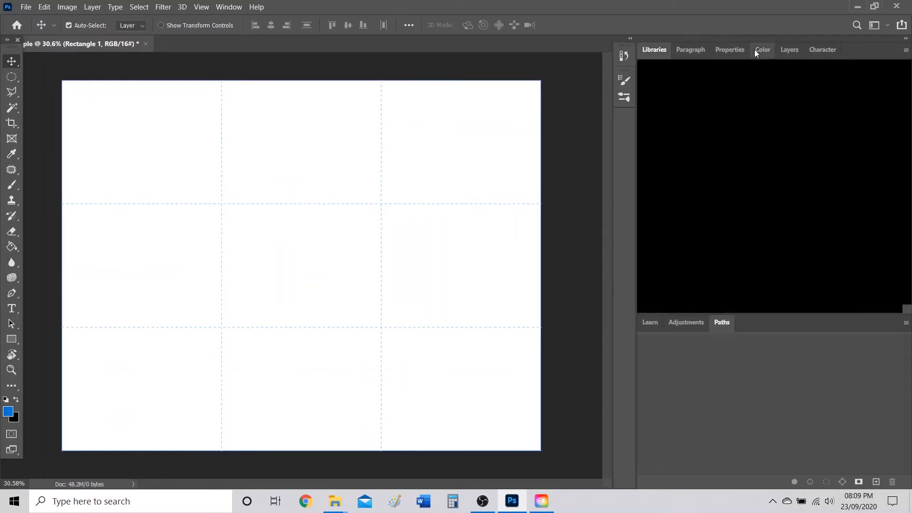
Show the Layers tab and make Rectangles 4, 3, 2 and 1 visible.
click(822, 50)
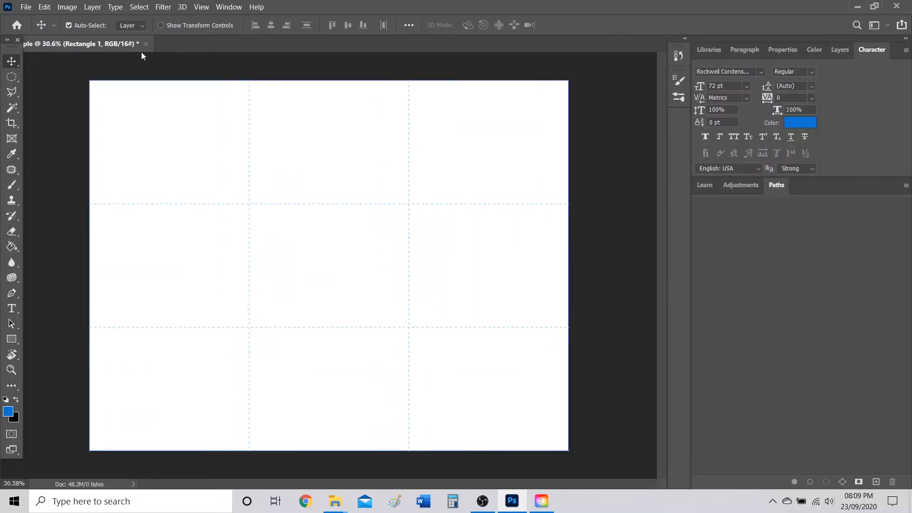
click(840, 50)
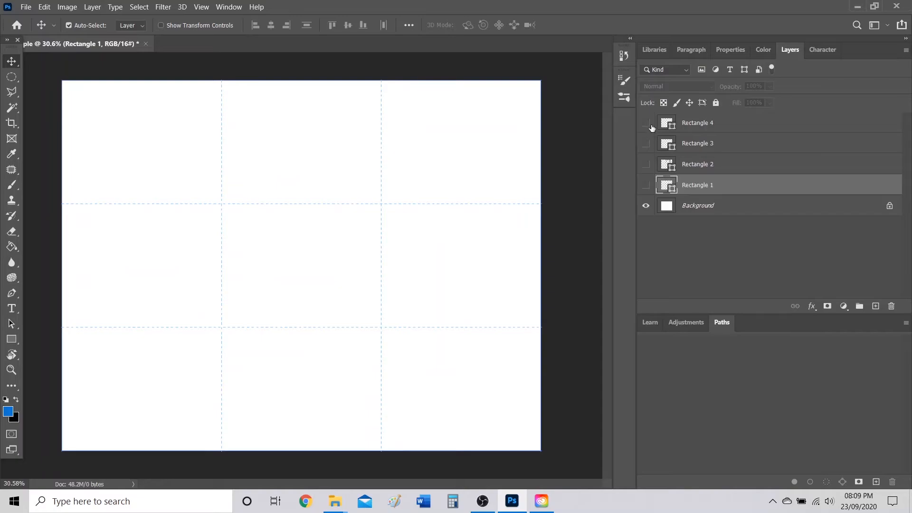
click(646, 123)
click(646, 144)
click(646, 164)
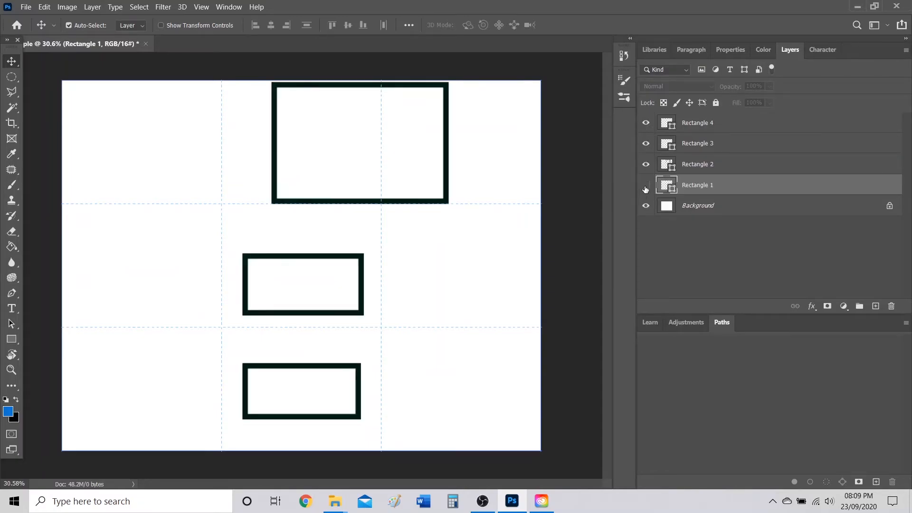
click(646, 185)
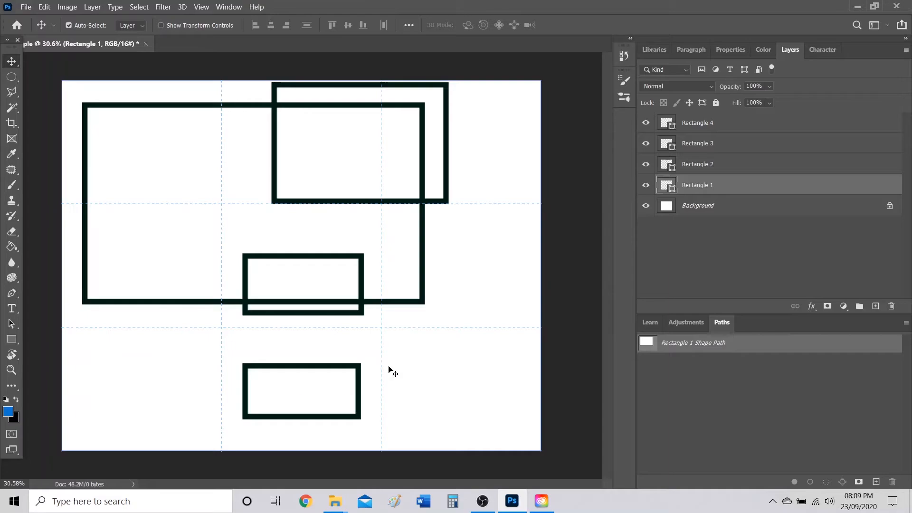
Toggle Rectangles 4, 2 and 1 on and off to identify each shape, selecting Rectangle 2.
click(360, 264)
click(646, 123)
click(645, 164)
click(647, 186)
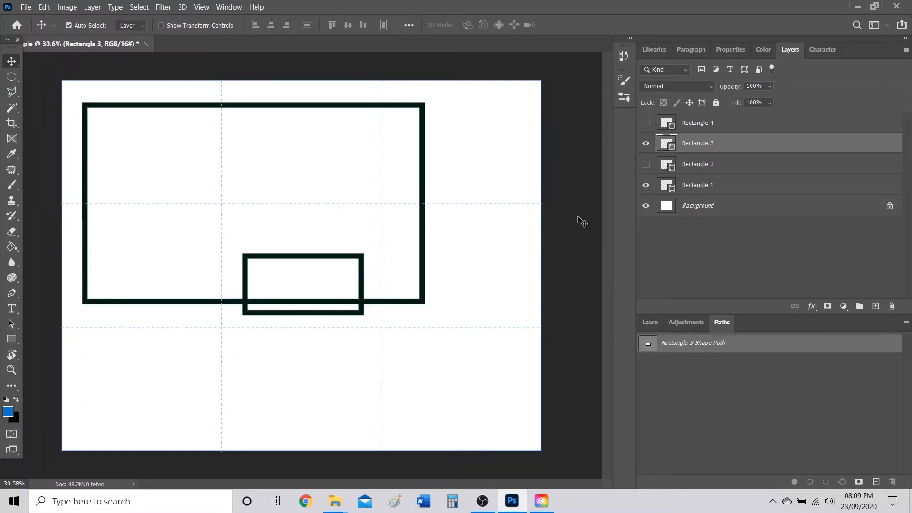
click(646, 164)
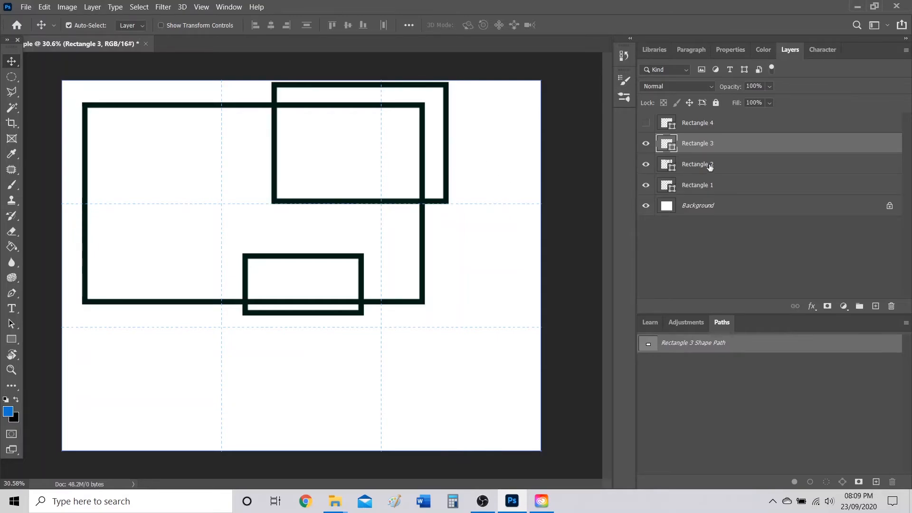
click(709, 166)
click(648, 164)
click(647, 164)
click(647, 164)
click(650, 165)
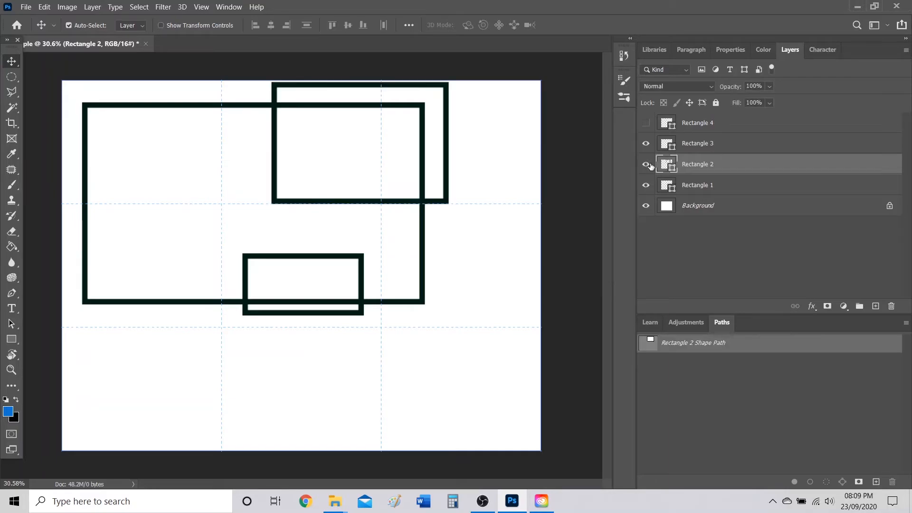
Delete Rectangle 2, show Rectangle 4 again, and move Rectangle 3 up into the middle third.
drag(703, 166, 892, 306)
click(647, 125)
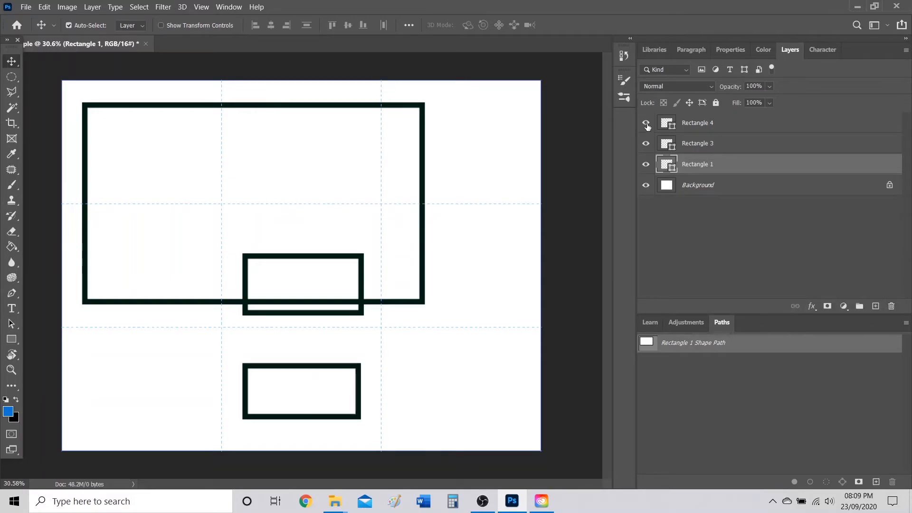
drag(362, 257, 353, 217)
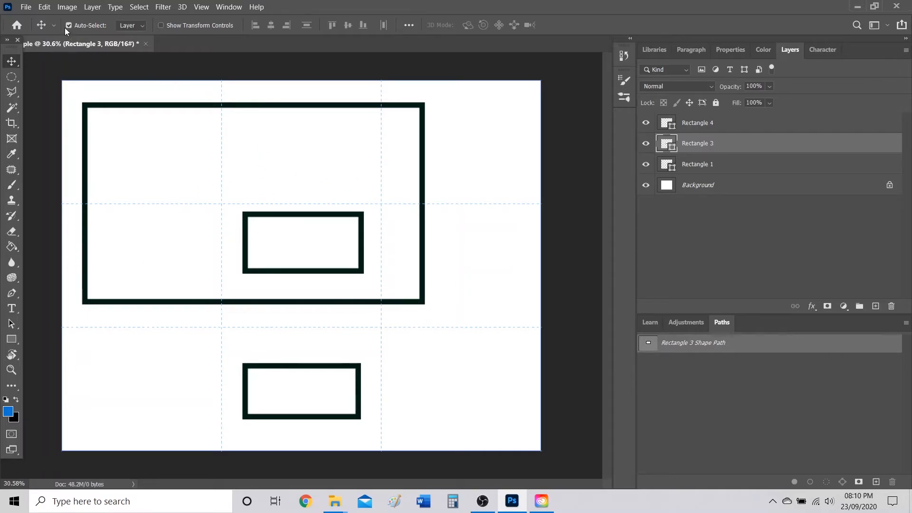
Rotate the canvas 90° clockwise into portrait, fit it, and nudge Rectangle 3 up.
click(68, 8)
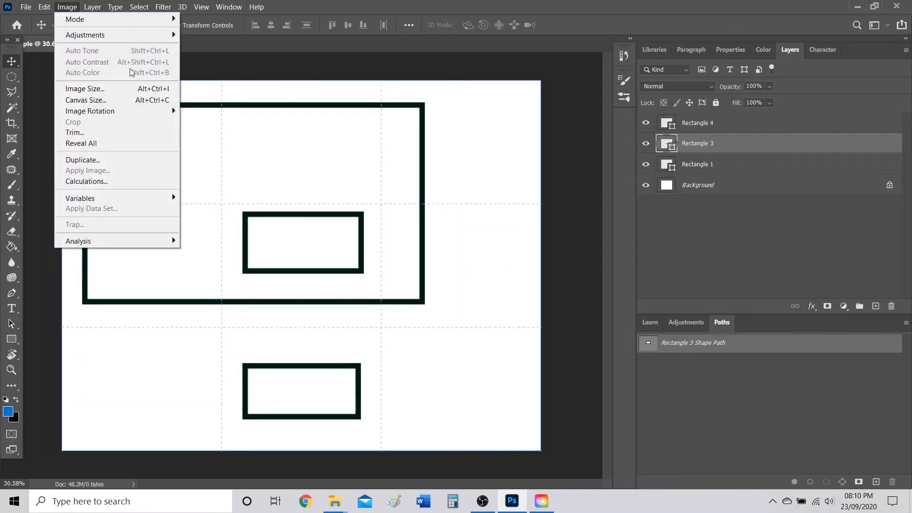
mouse_move(162, 114)
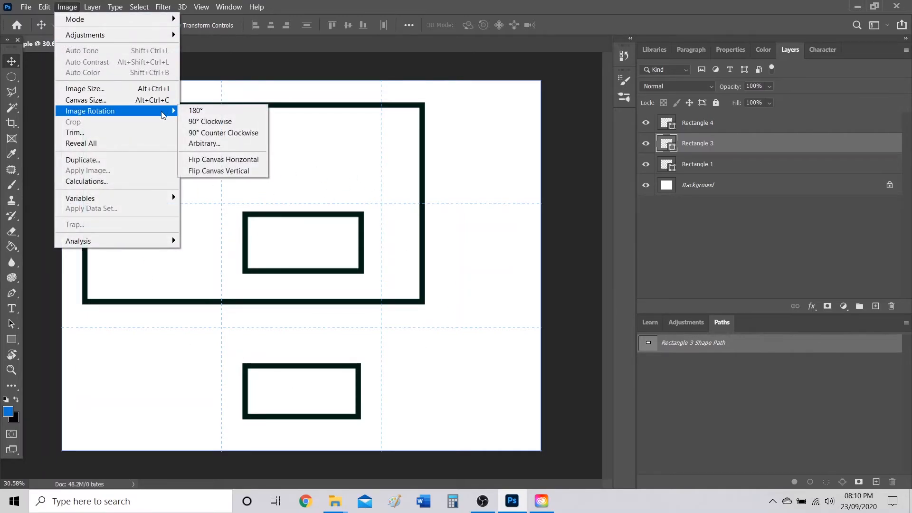
click(232, 128)
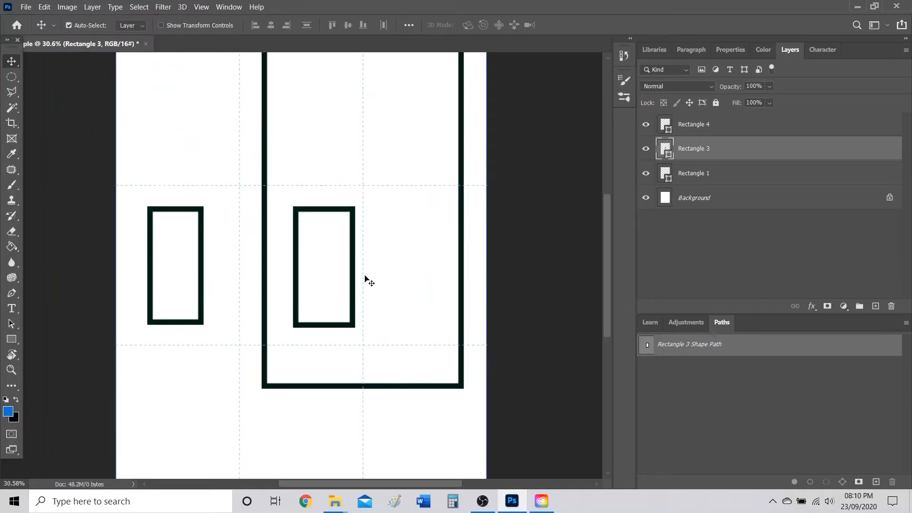
key(ctrl+0)
scroll(334, 250, down, 2)
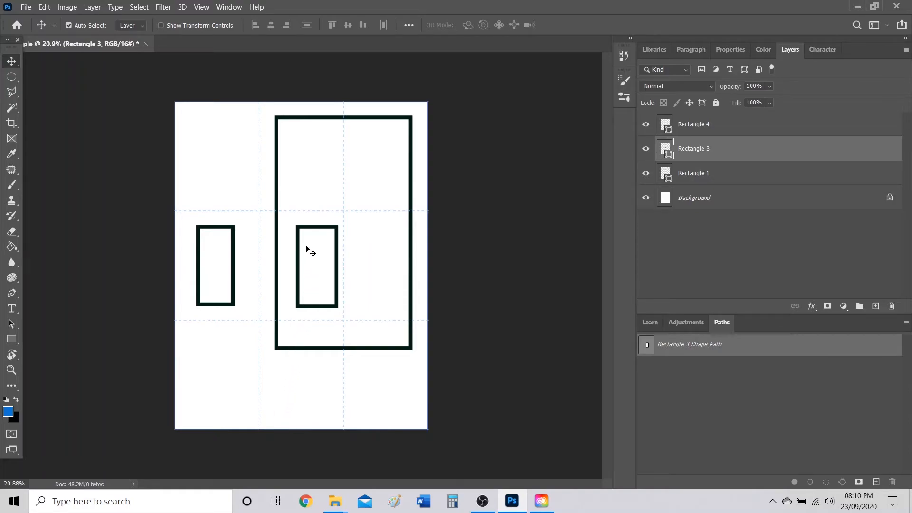
drag(311, 227, 311, 226)
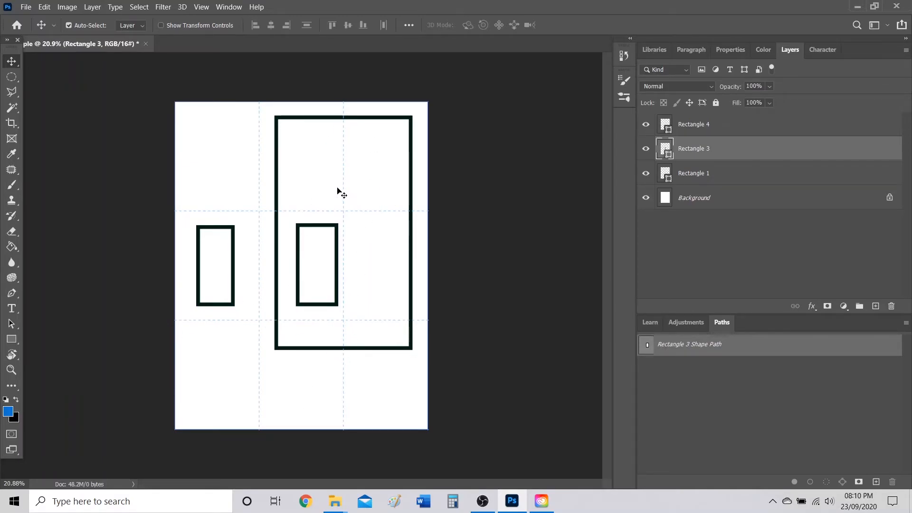
Rotate the canvas back into landscape and deselect the Rectangle 3 layer.
click(67, 7)
mouse_move(156, 118)
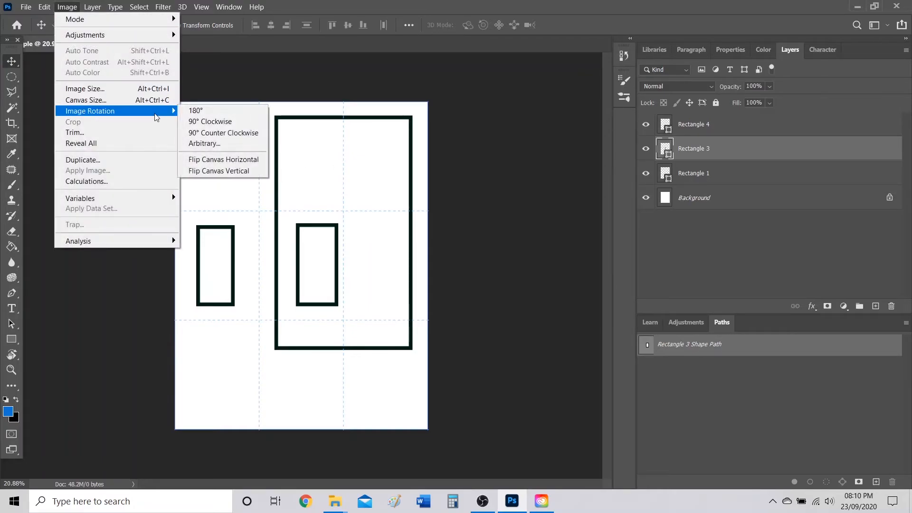
click(210, 121)
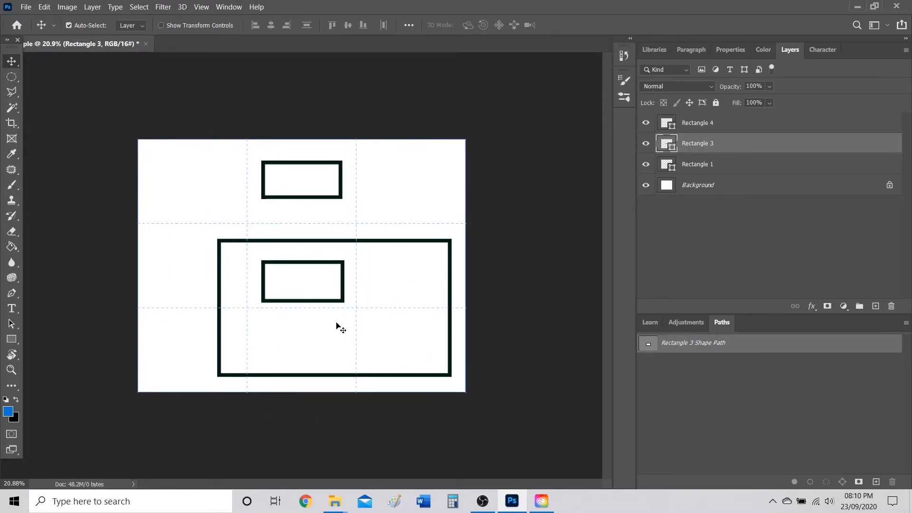
click(523, 264)
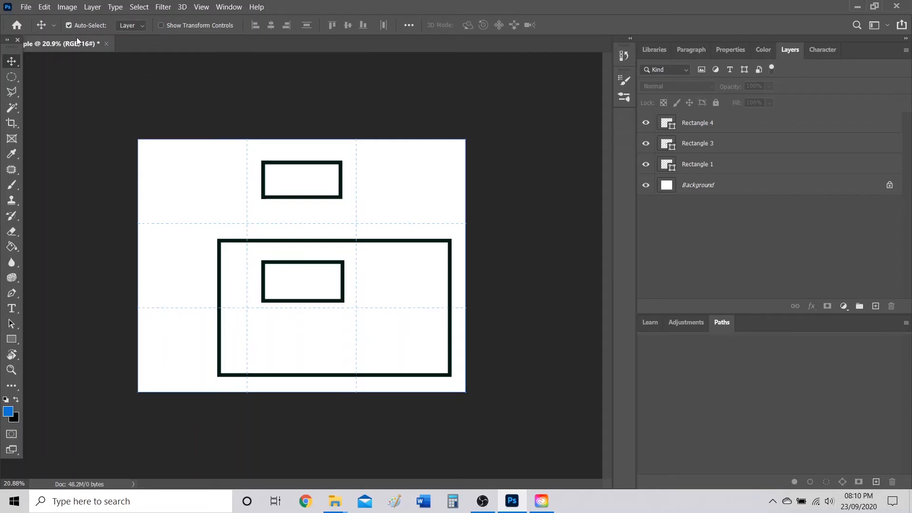
Save the design as Example.psd on the Desktop, then minimize Photoshop and move its icon up.
click(26, 7)
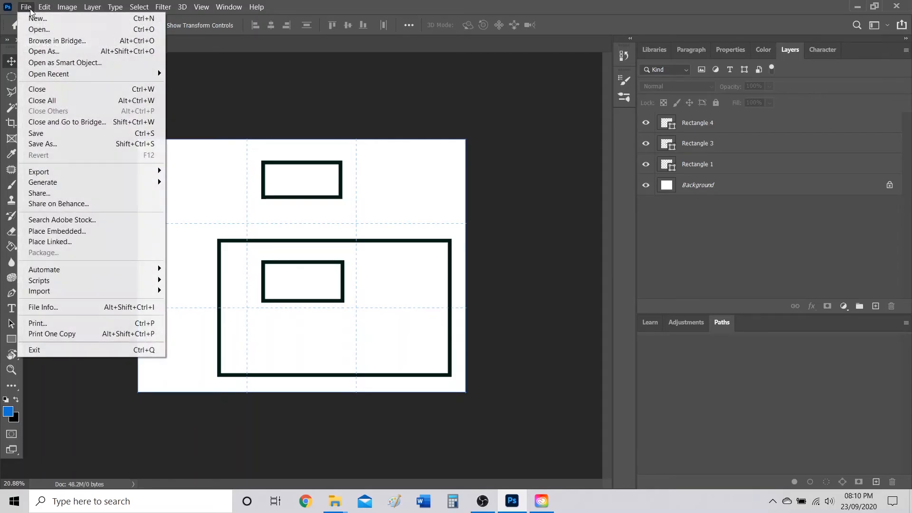
click(64, 138)
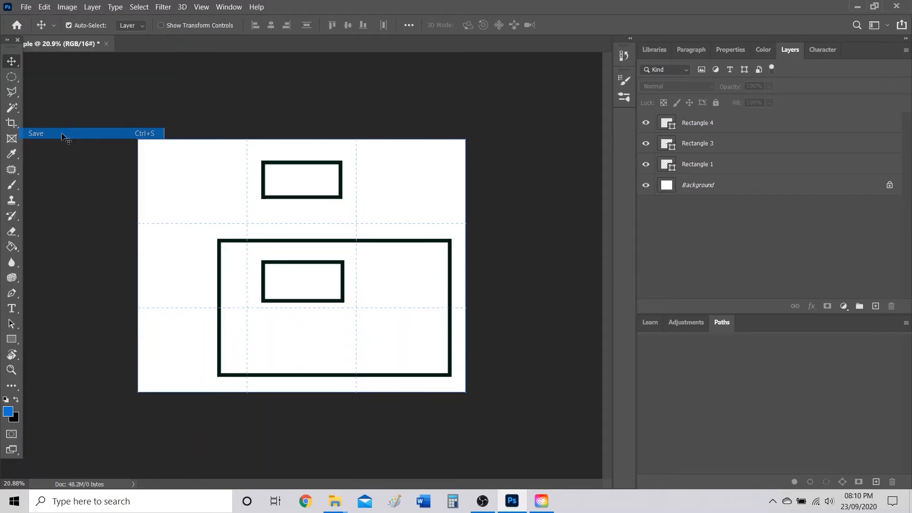
click(585, 364)
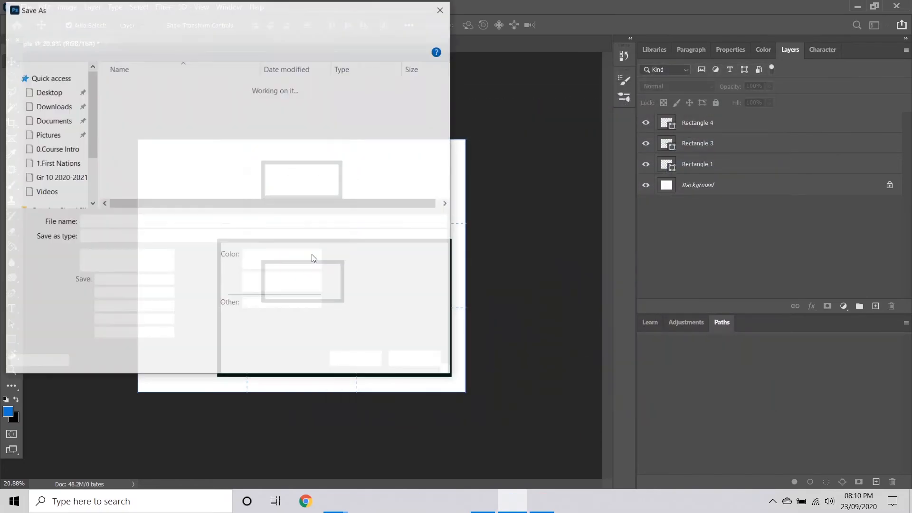
click(58, 92)
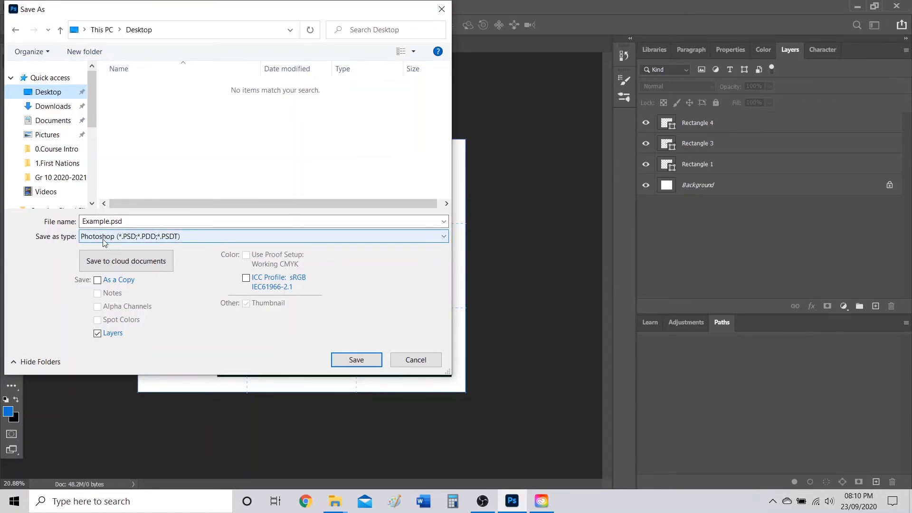
click(355, 362)
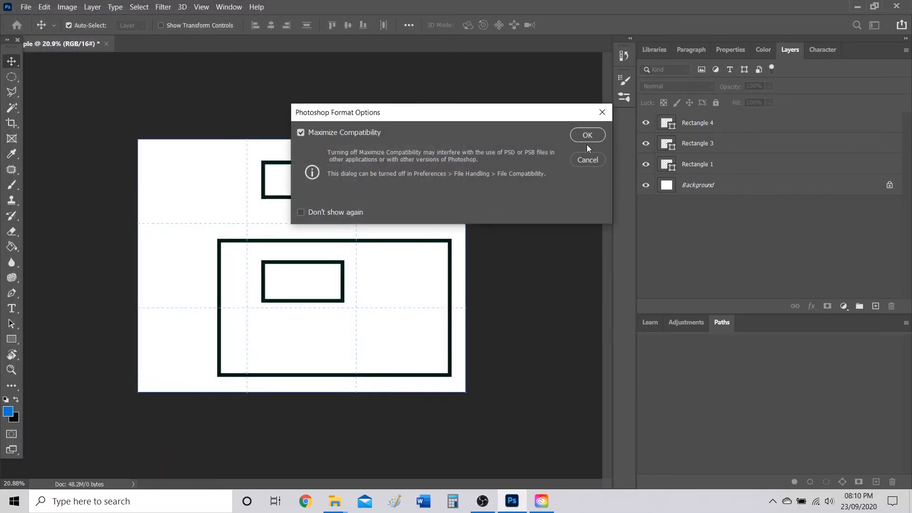
click(588, 135)
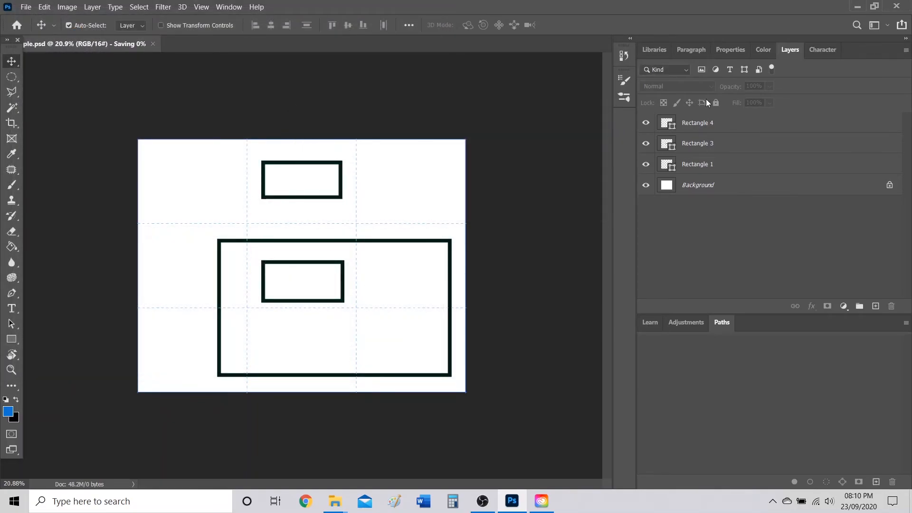
click(854, 11)
drag(118, 252, 395, 78)
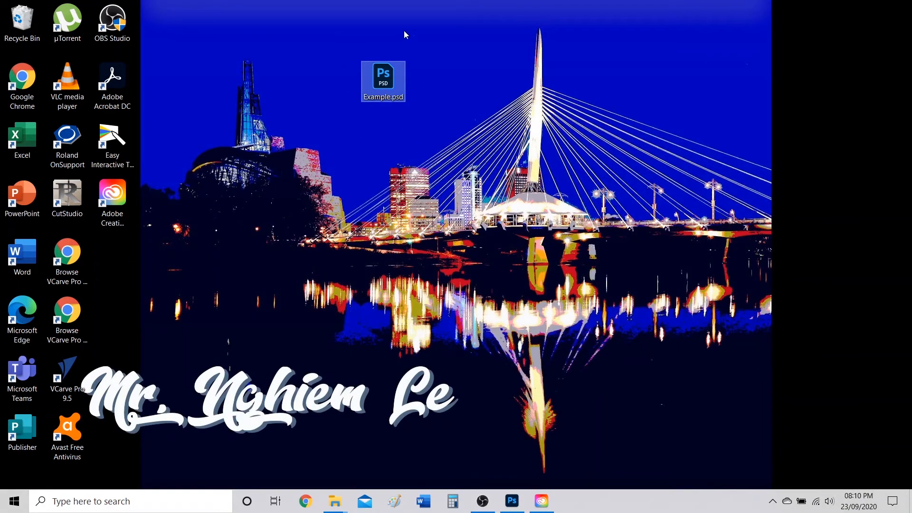
Back in Photoshop, hide the large frame and move Rectangle 4 into the top-right cell.
click(512, 501)
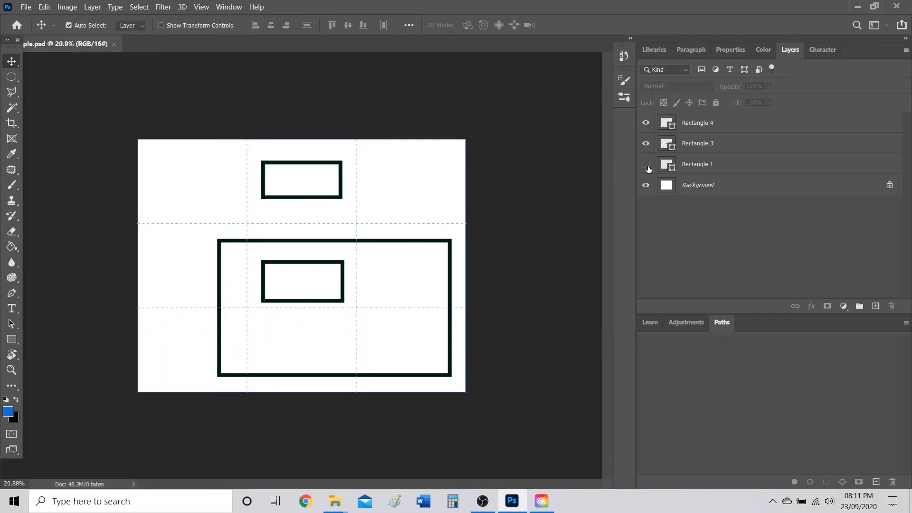
click(647, 143)
click(646, 123)
click(646, 122)
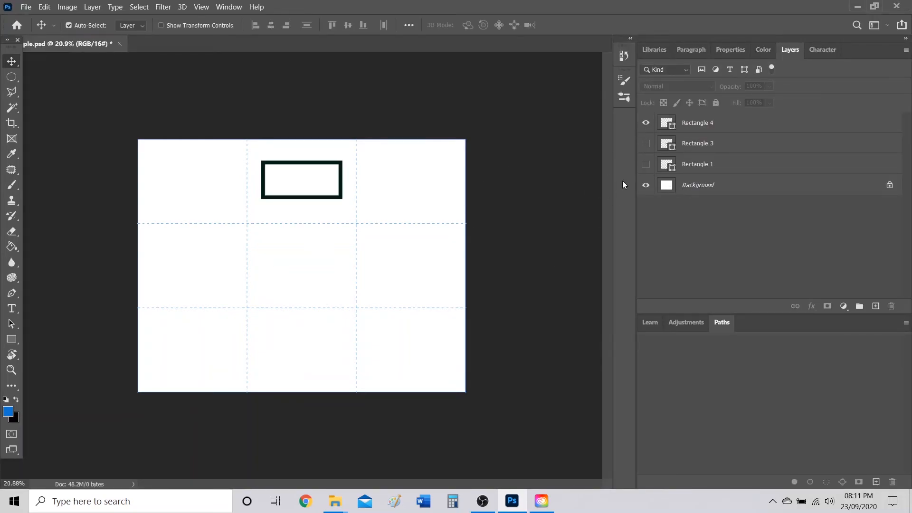
click(646, 143)
drag(341, 176, 432, 192)
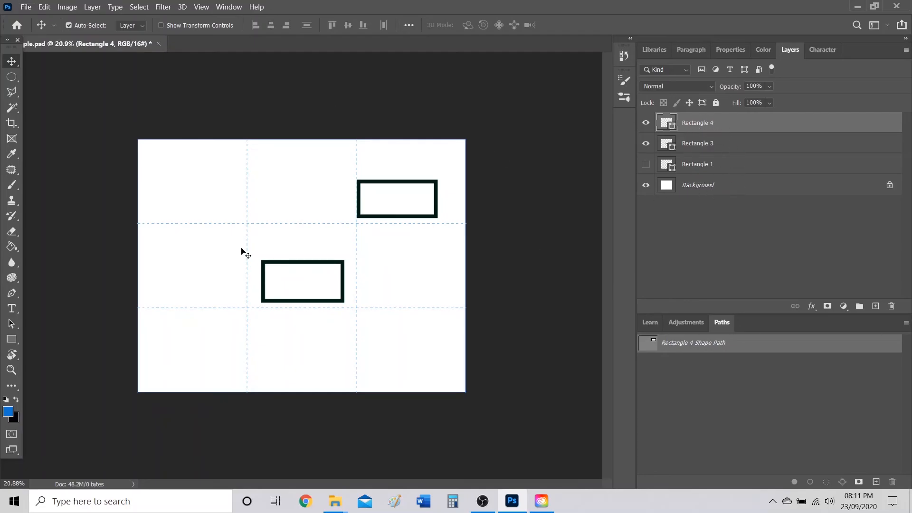
Cancel the Save As prompt and make the large Rectangle 1 frame visible again.
click(26, 7)
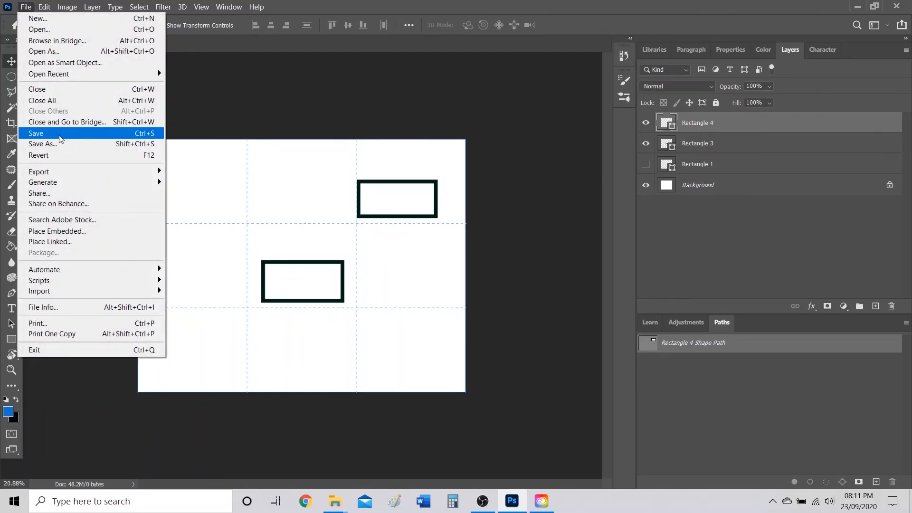
click(57, 148)
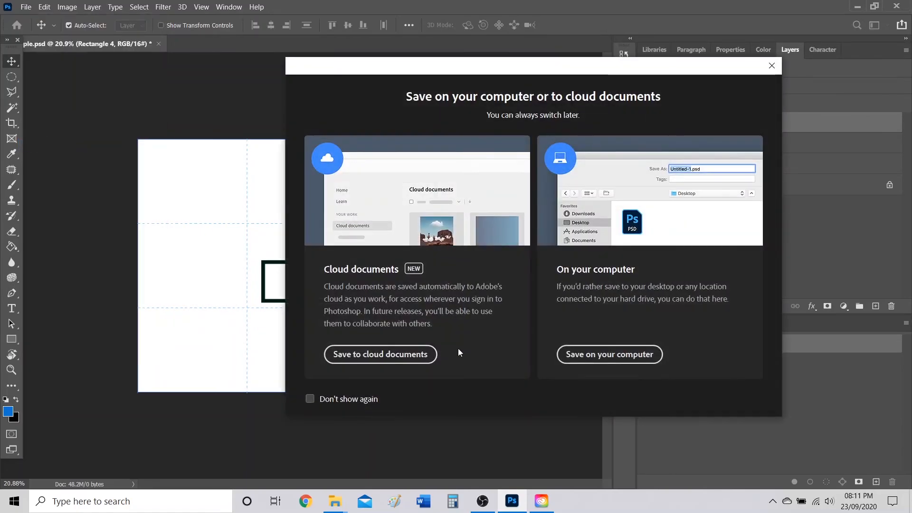
click(772, 66)
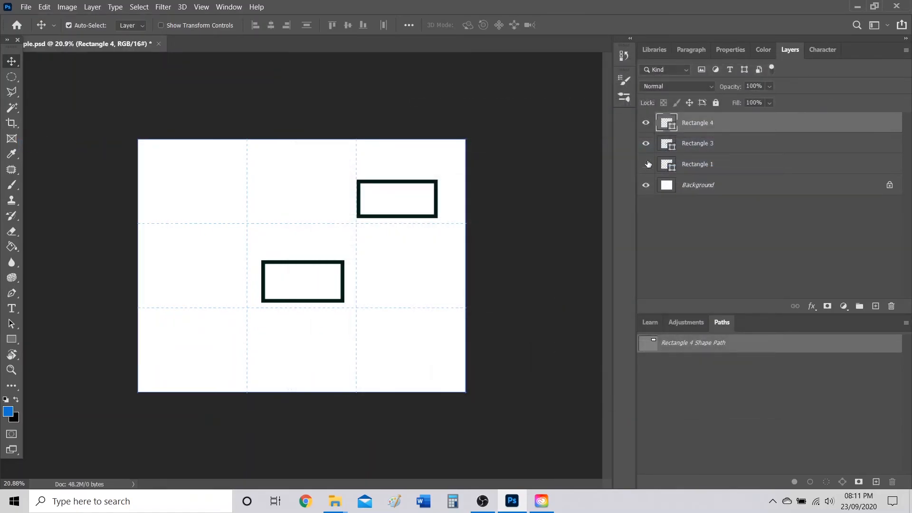
click(646, 165)
Save a JPEG copy as Example.jpg on the desktop with the default JPEG options, then minimize Photoshop.
click(26, 7)
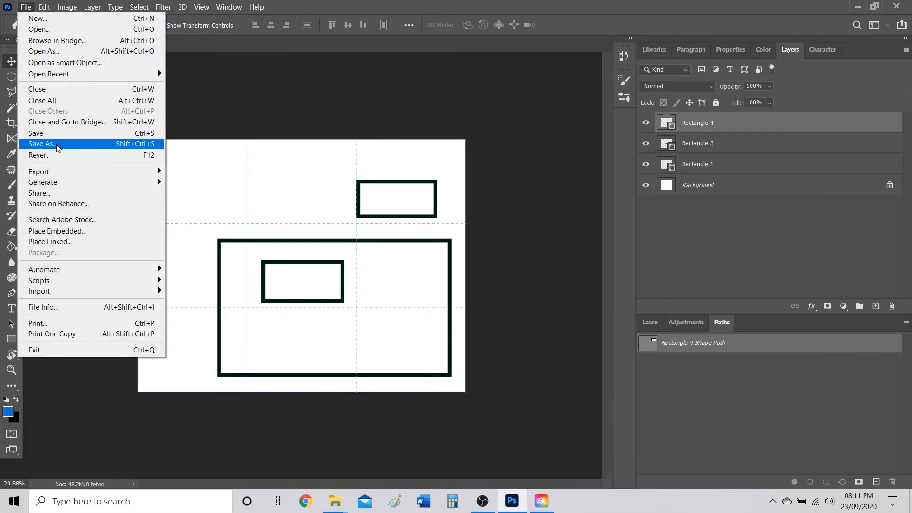
click(56, 147)
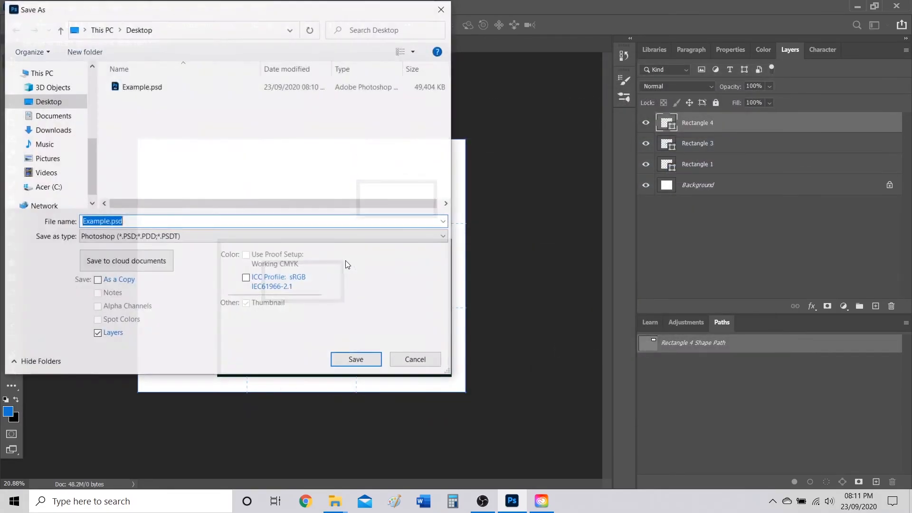
click(139, 237)
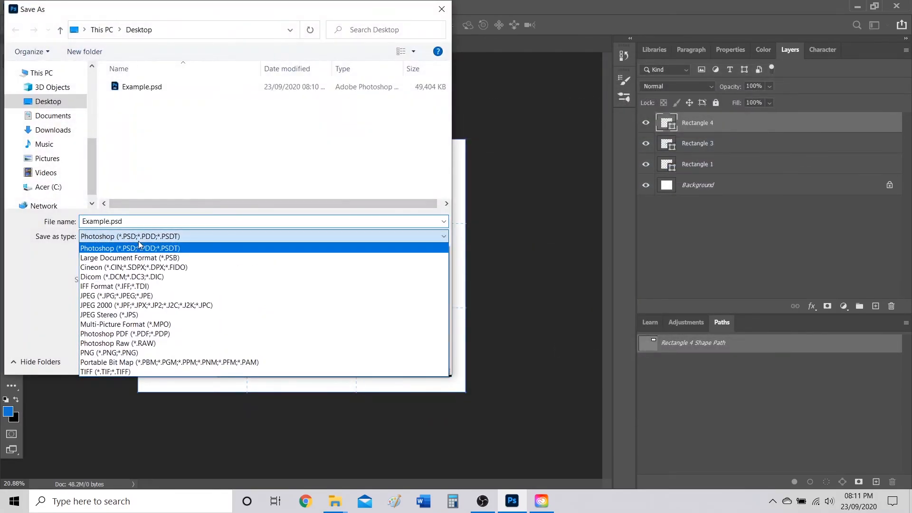
click(122, 297)
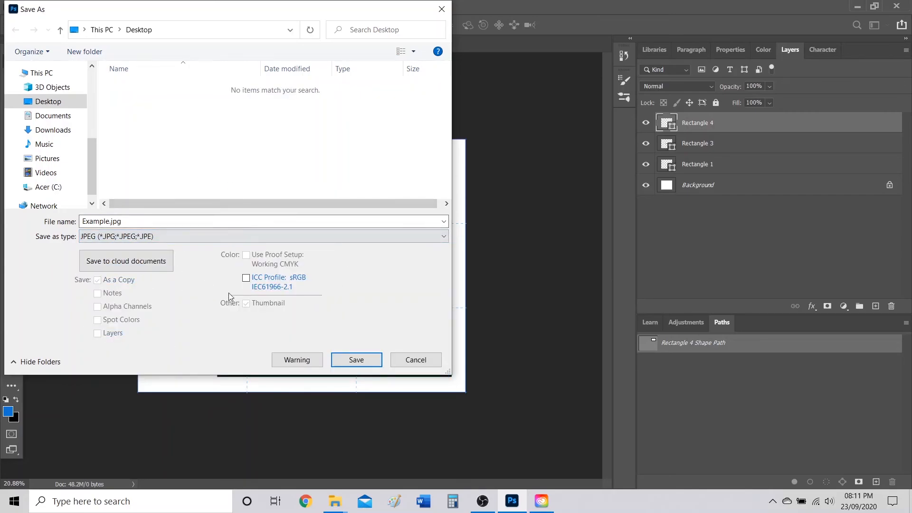
click(351, 359)
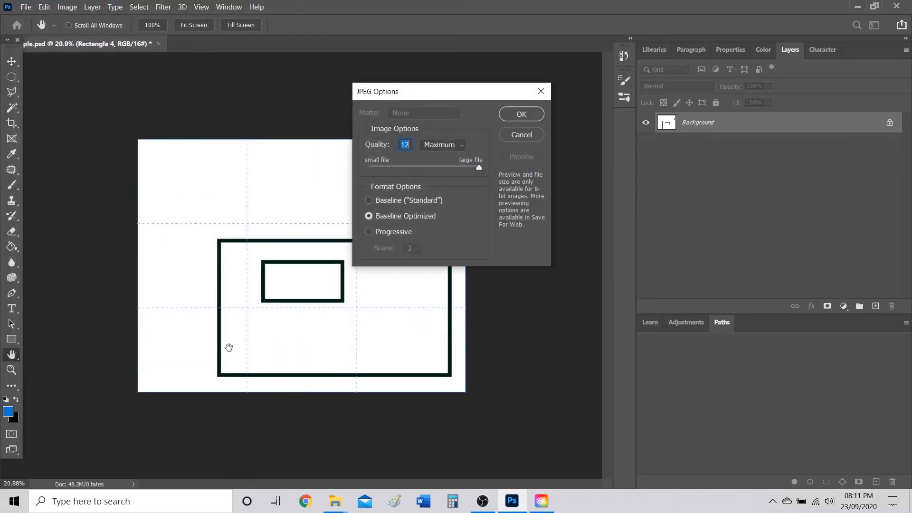
click(521, 114)
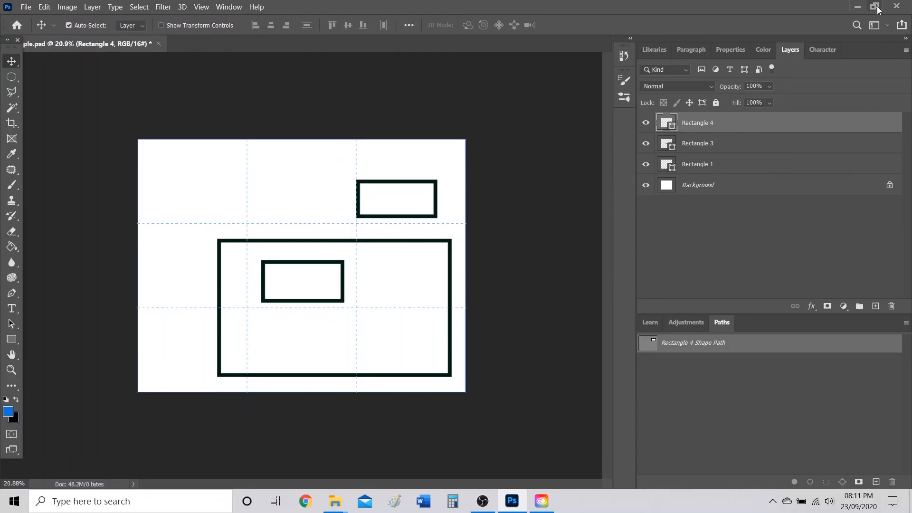
click(858, 7)
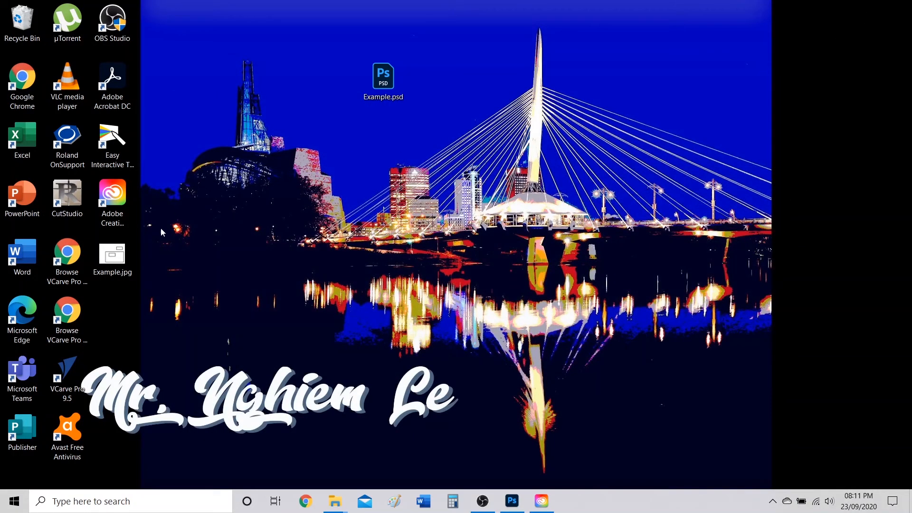
Move the Example.jpg icon next to Example.psd on the desktop.
drag(114, 255, 296, 79)
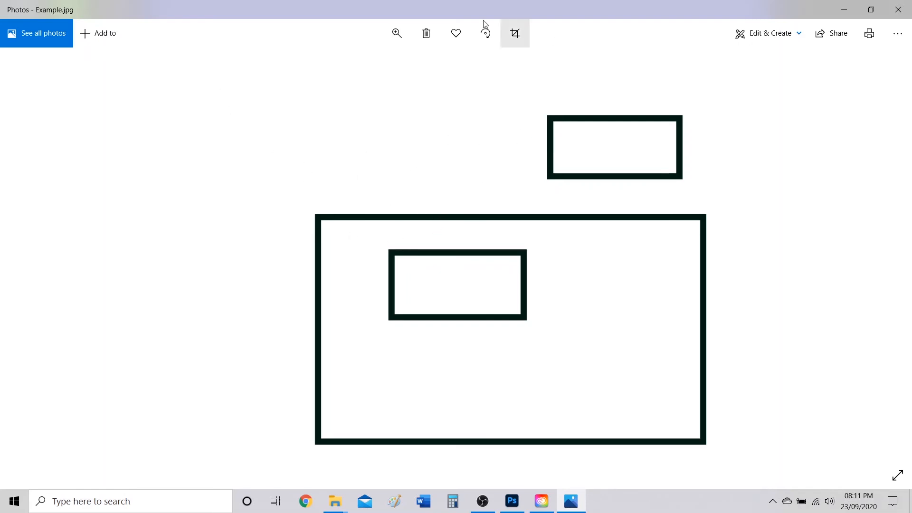
Close Photos and choose Open with > Choose another app for Example.jpg.
click(898, 10)
right_click(300, 82)
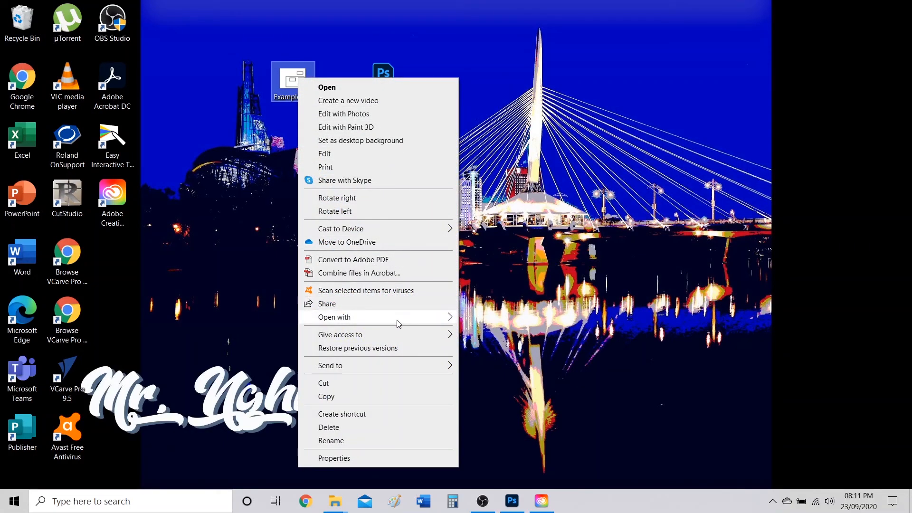
mouse_move(398, 320)
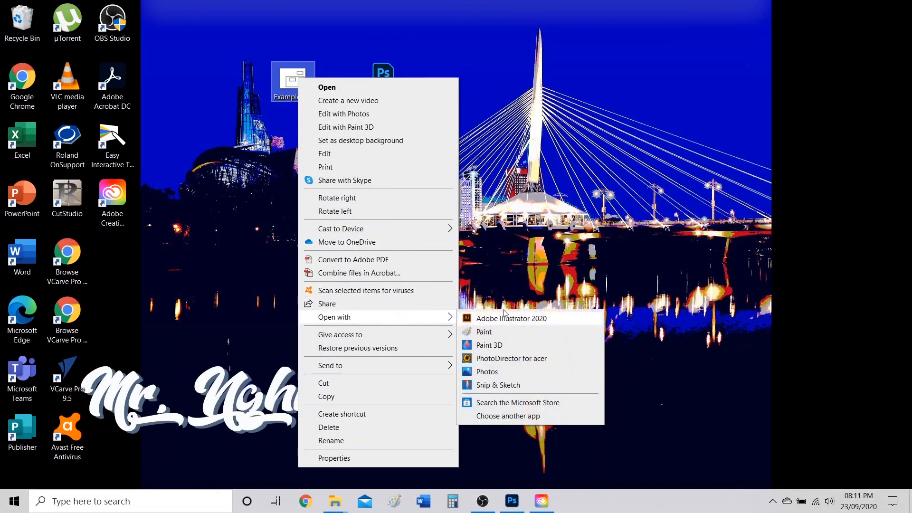
click(512, 417)
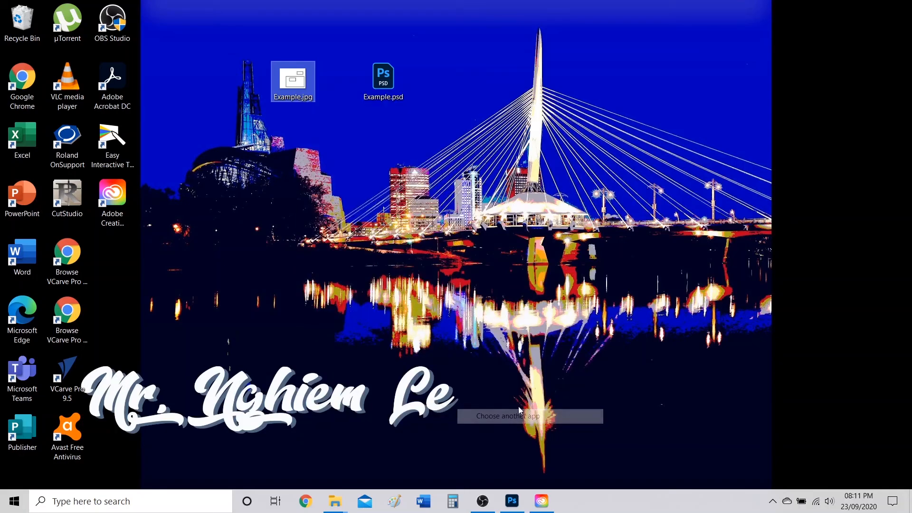